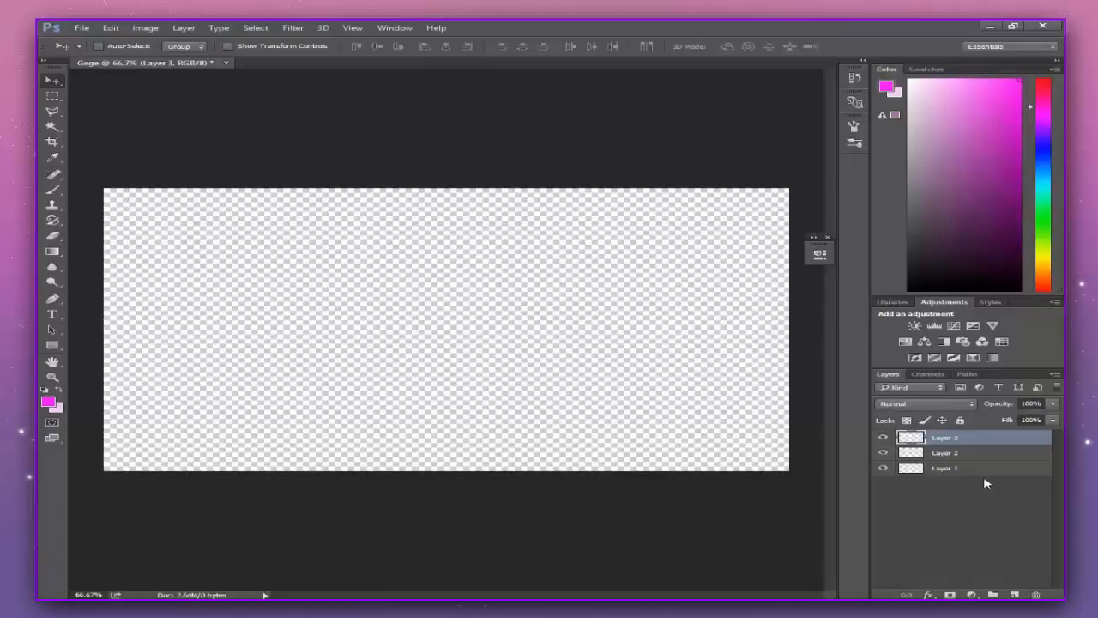
Delete two of the three empty layers and add a new blank layer above the remaining one.
left_click(1014, 471)
left_click(1012, 457)
key("Delete")
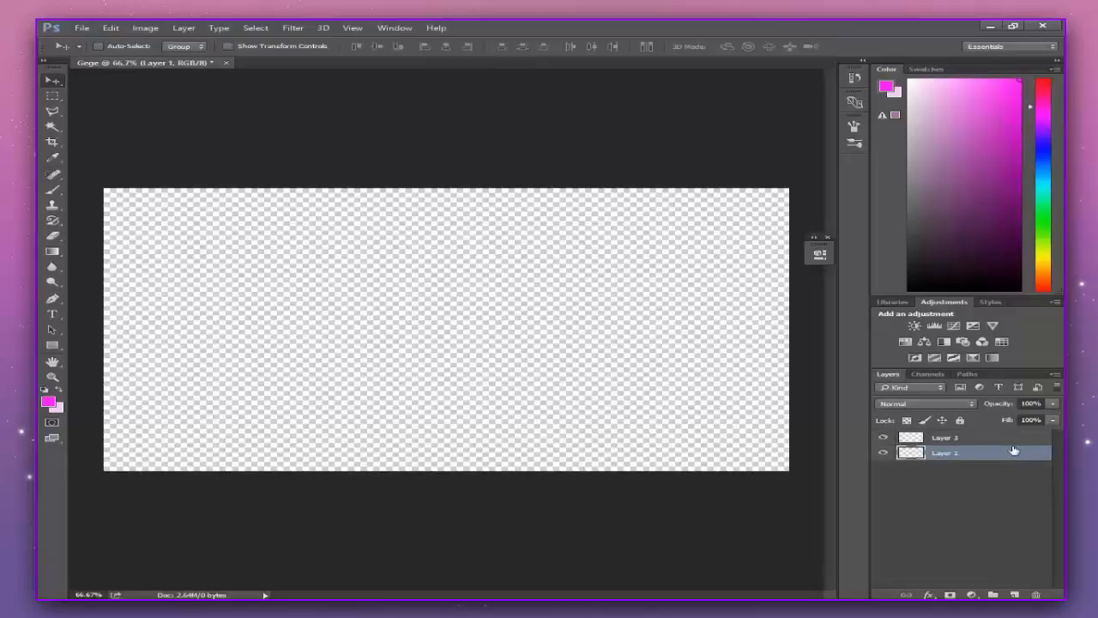
left_click(1014, 443)
key("Delete")
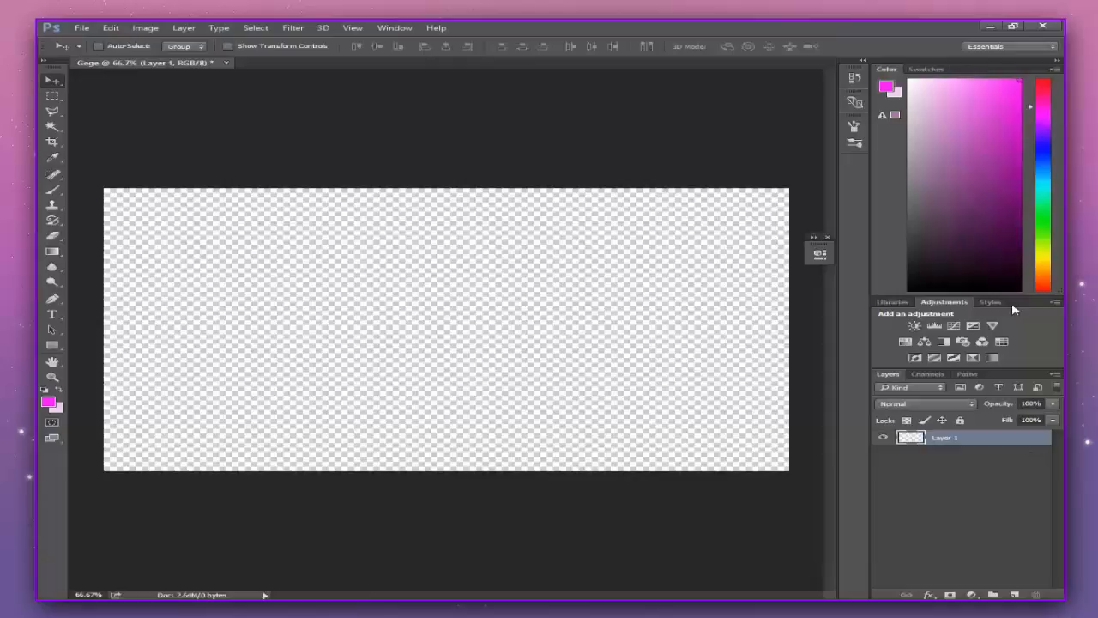
left_click(1015, 593)
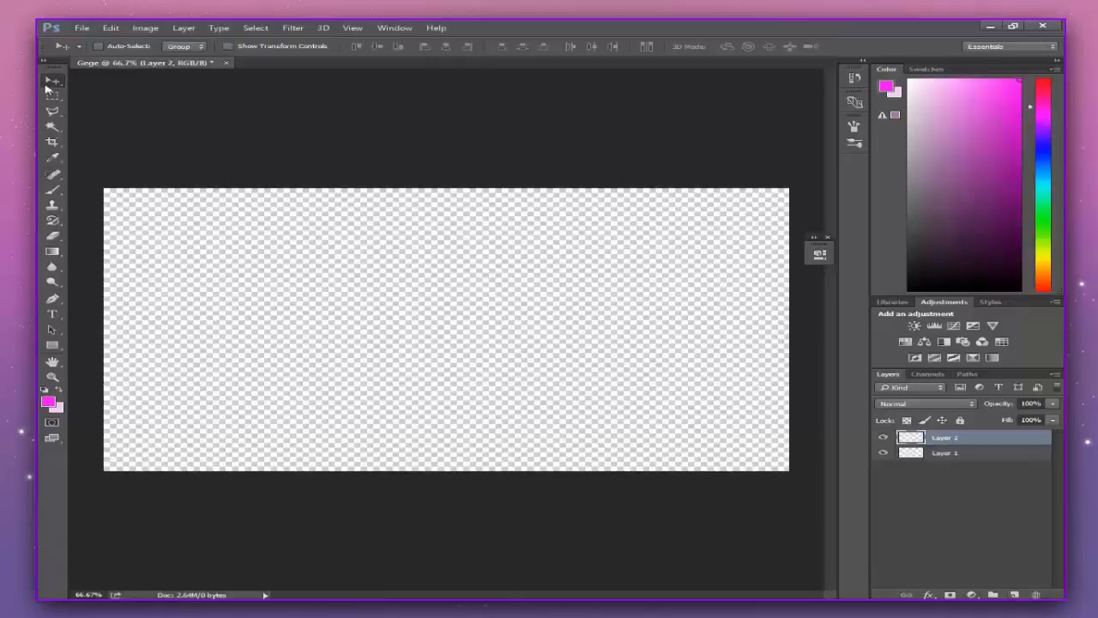
left_click(82, 29)
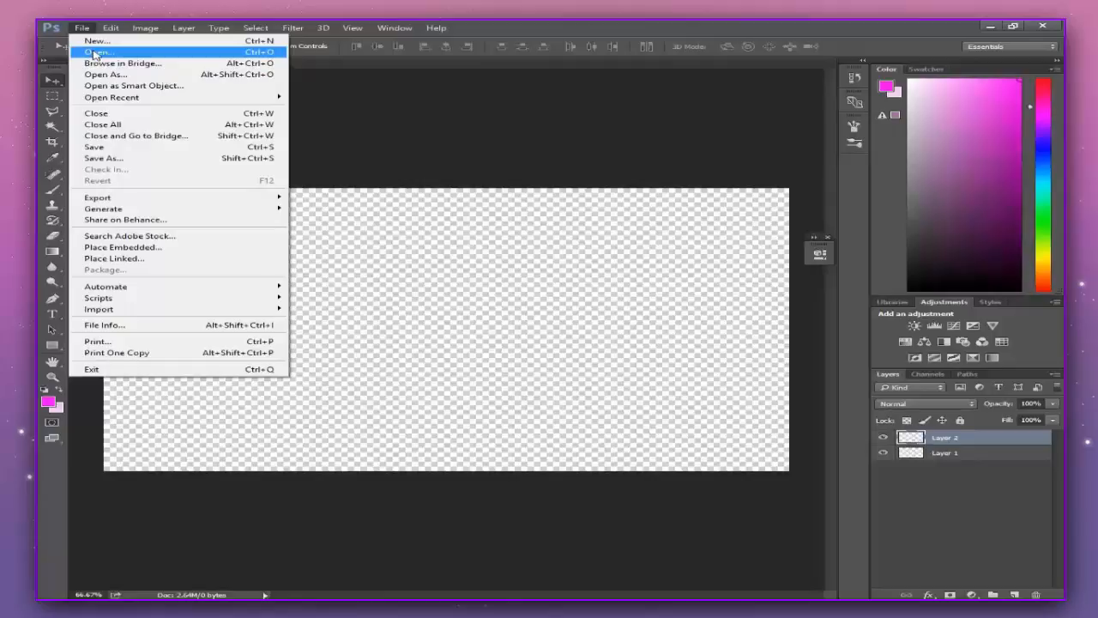
left_click(96, 52)
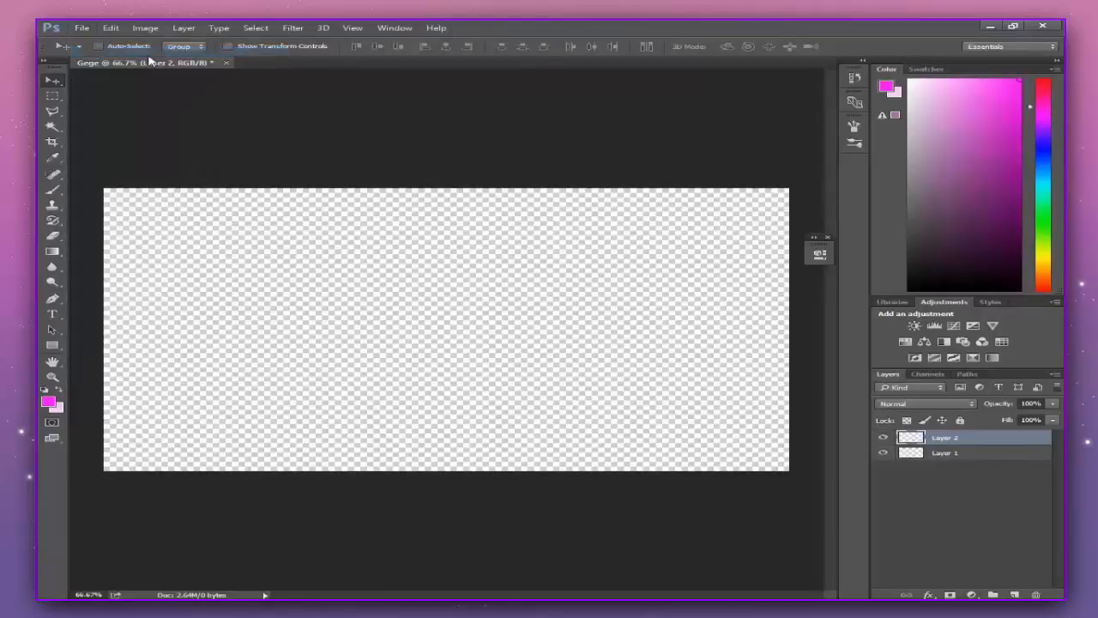
left_click(911, 71)
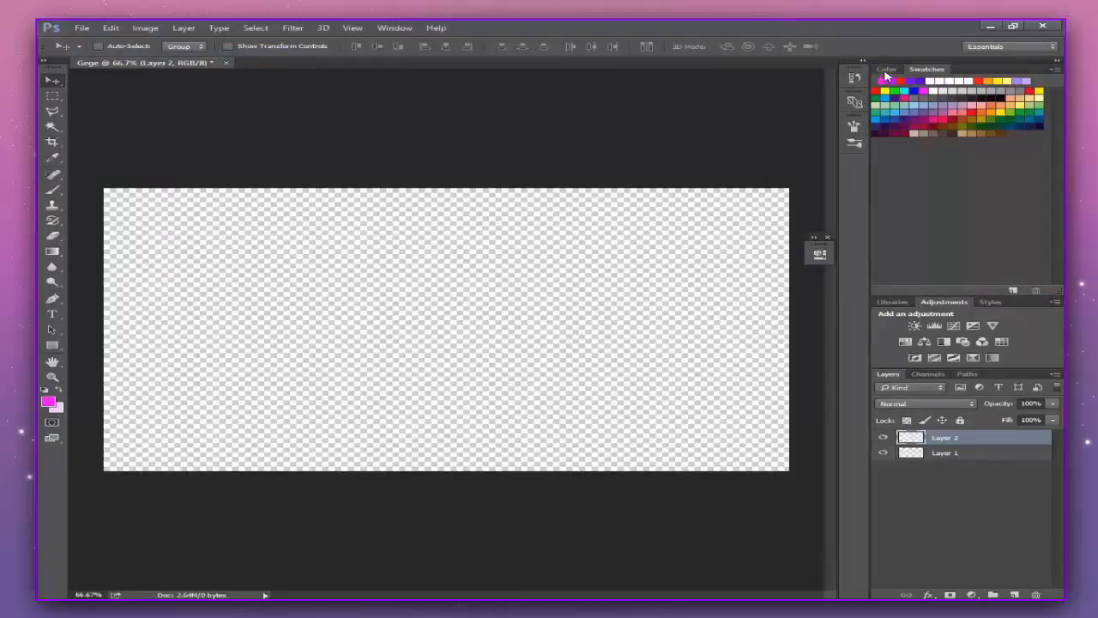
left_click(886, 69)
Place the nebula_purple_glitter image from the howl folder as an embedded background filling the canvas.
left_click(81, 27)
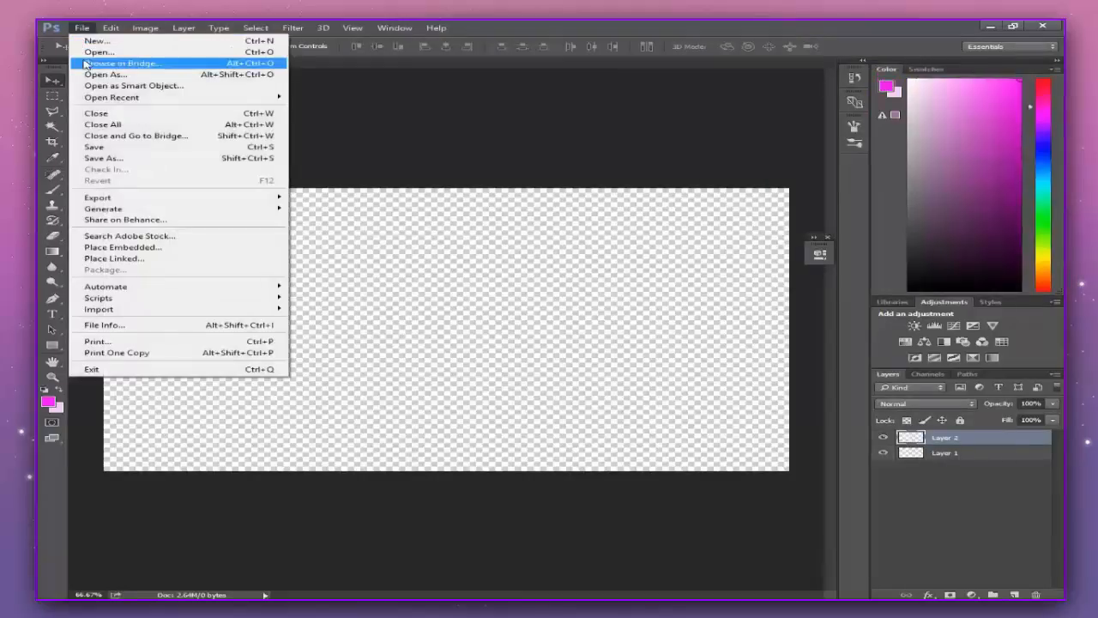
left_click(120, 247)
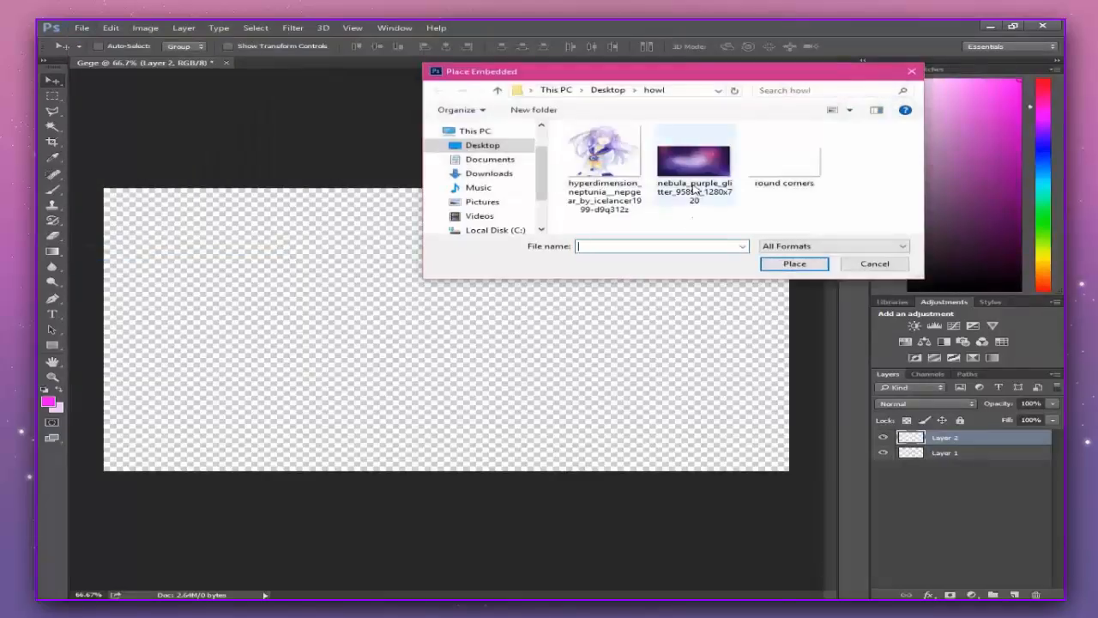
double_click(694, 163)
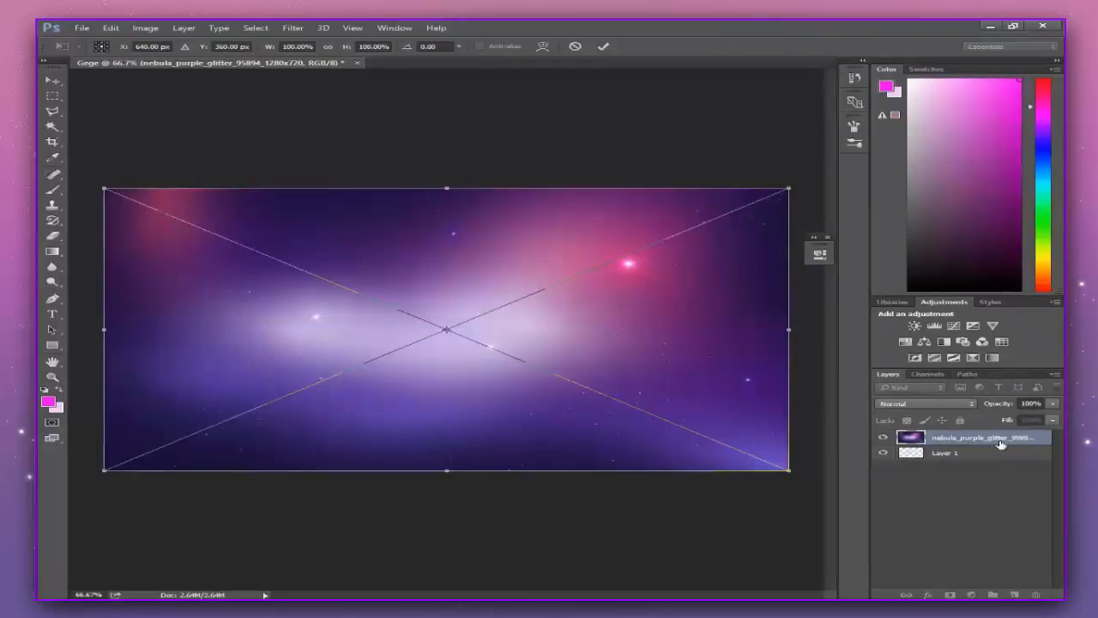
key("Return")
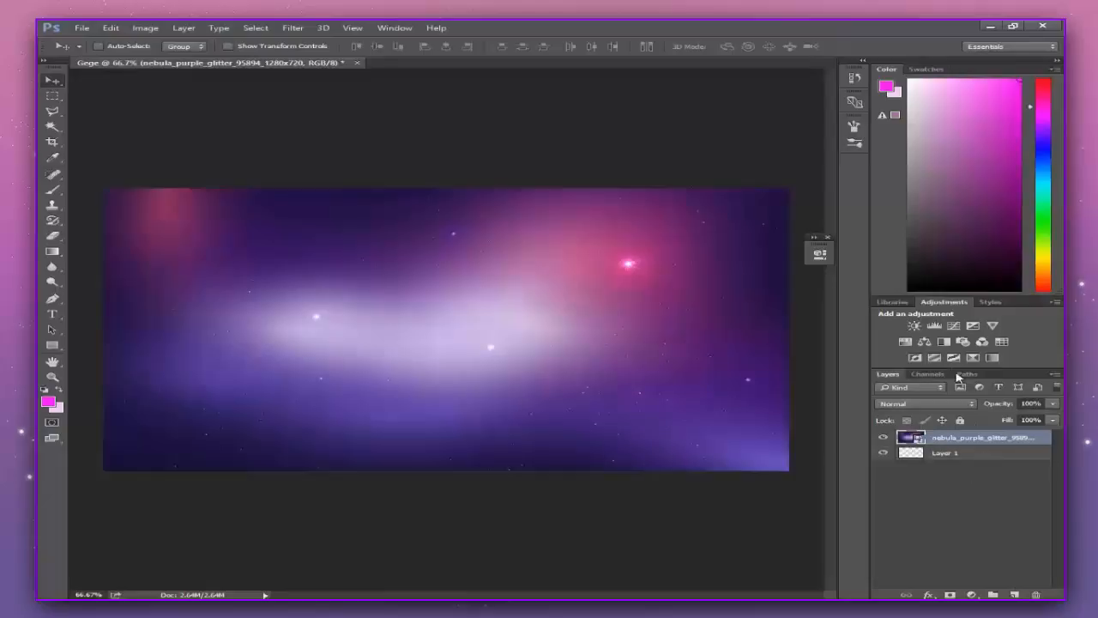
left_click(905, 343)
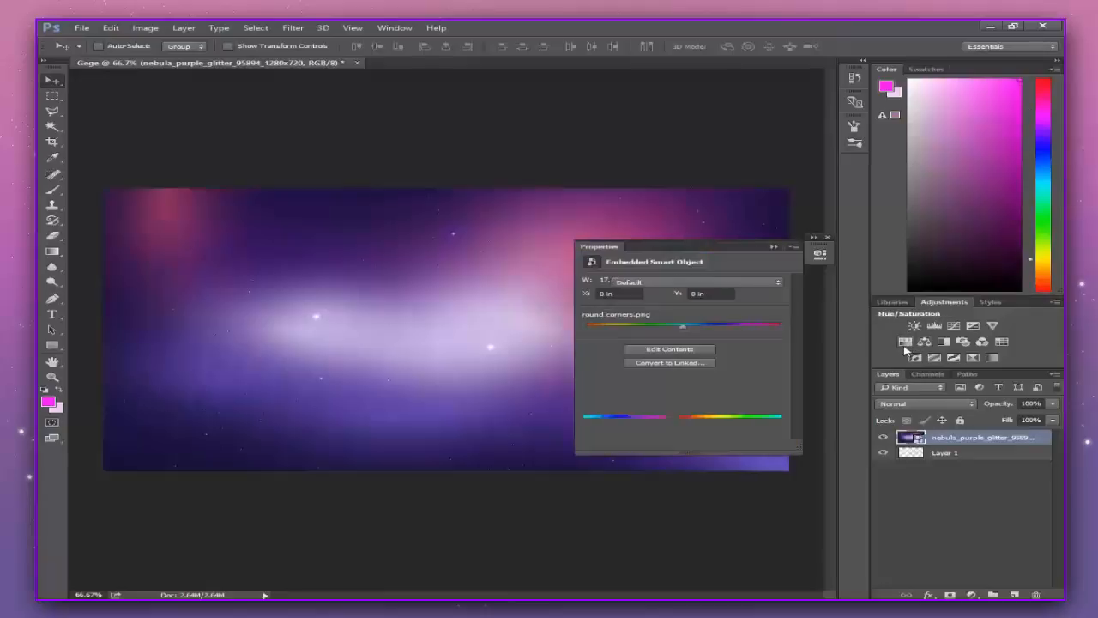
left_click(827, 238)
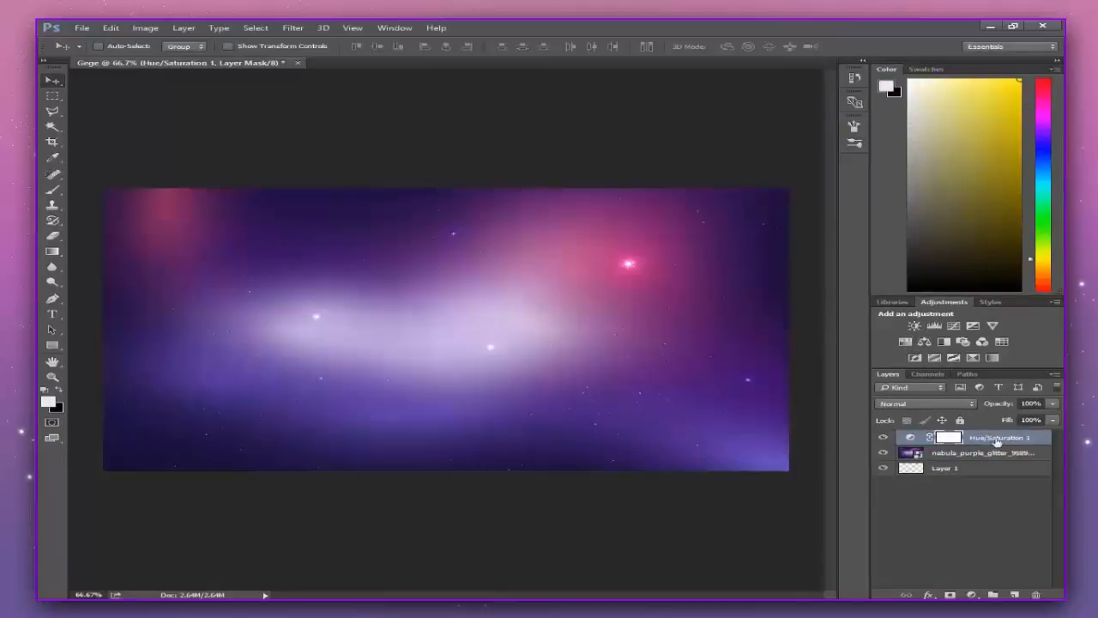
key("Delete")
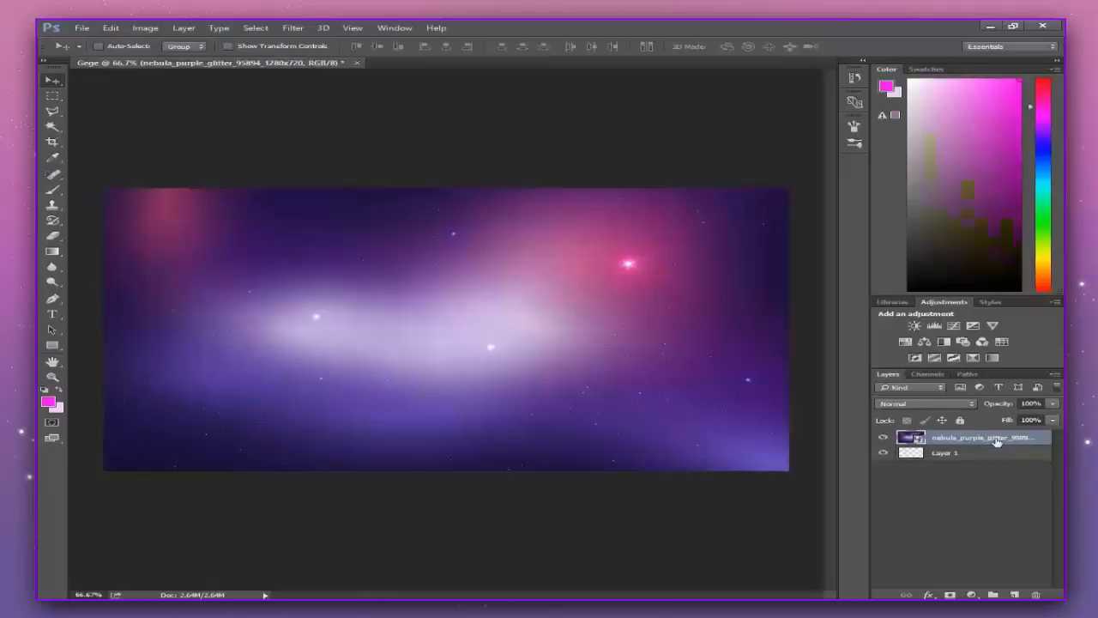
Darken the nebula background with a Levels adjustment layer, lowering the white output level to 103.
left_click(935, 326)
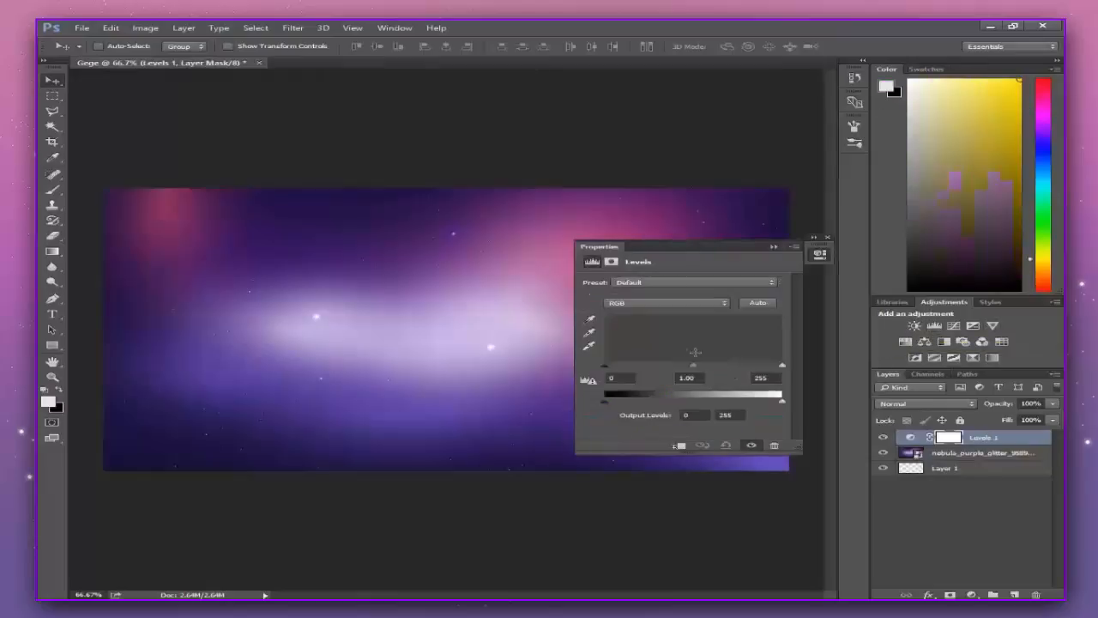
left_click_drag(781, 404, 677, 403)
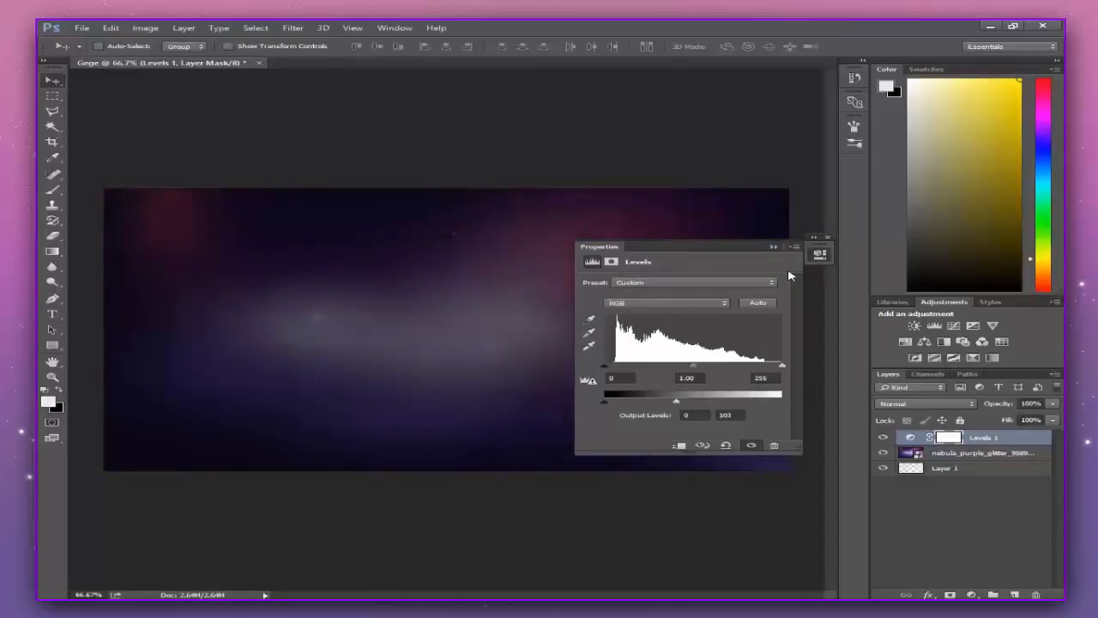
left_click(774, 246)
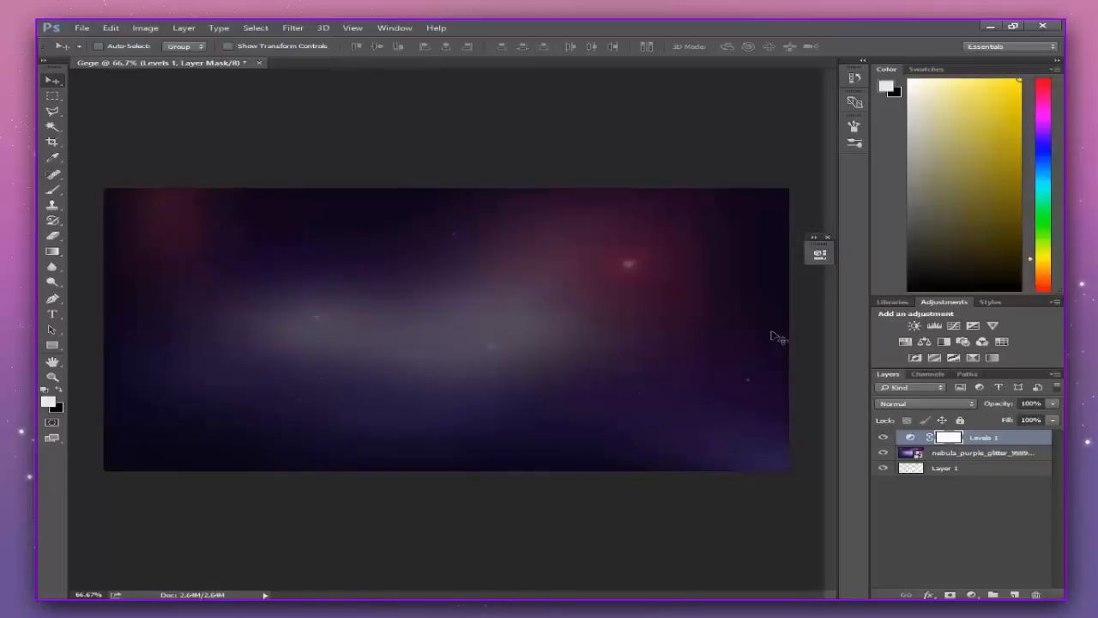
Add a Curves adjustment layer above Levels, lifting the RGB curve's shadows and slightly lowering its highlights.
left_click(953, 326)
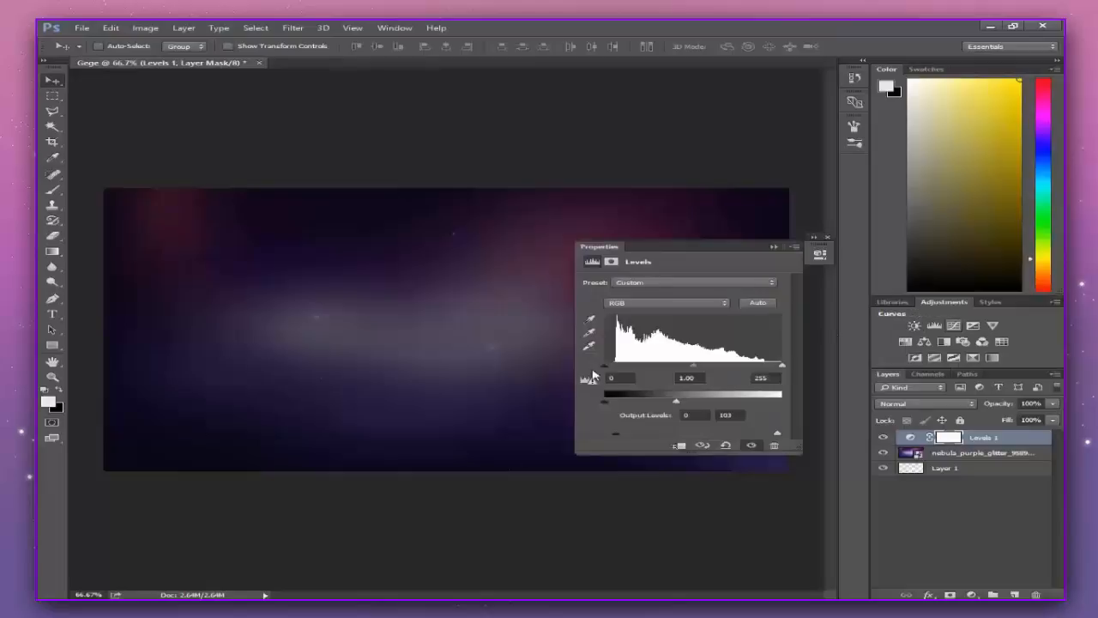
left_click_drag(662, 393, 649, 390)
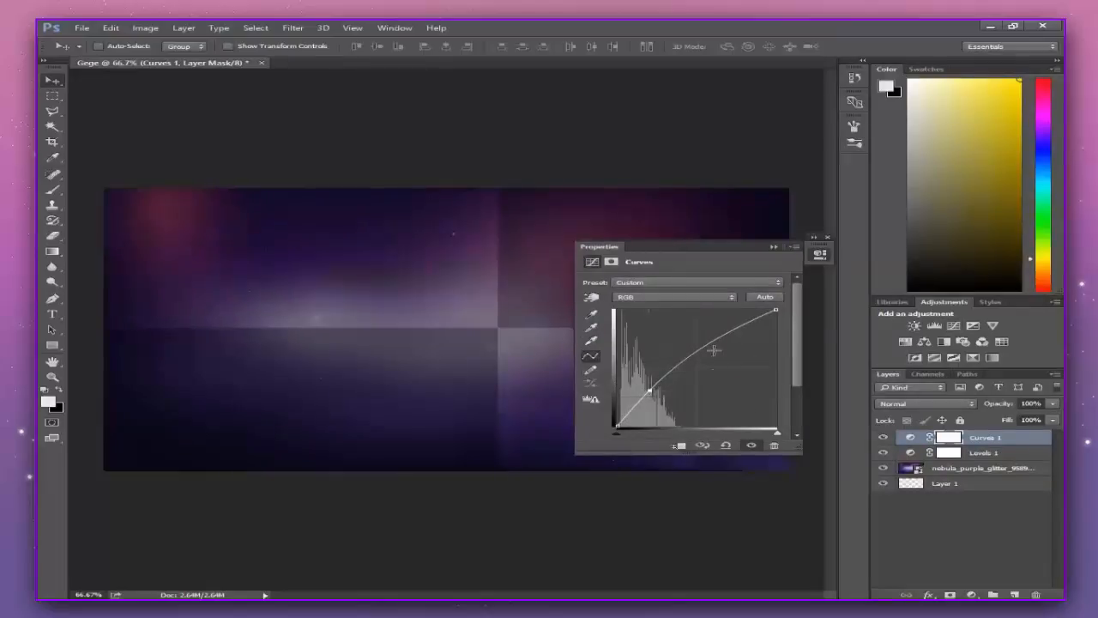
left_click_drag(718, 339, 737, 344)
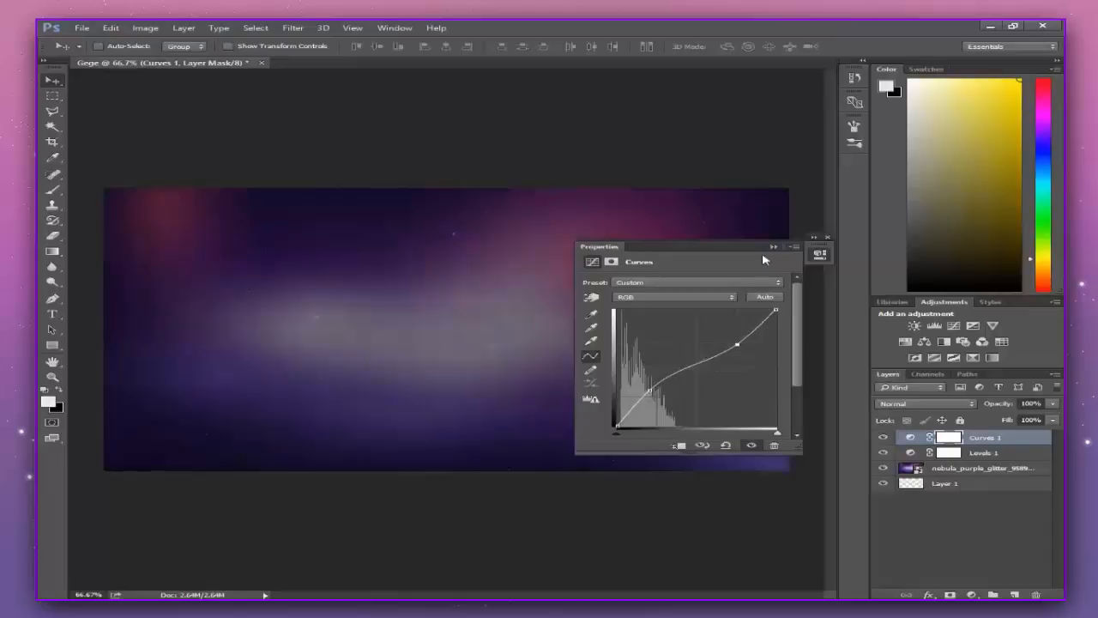
left_click(773, 247)
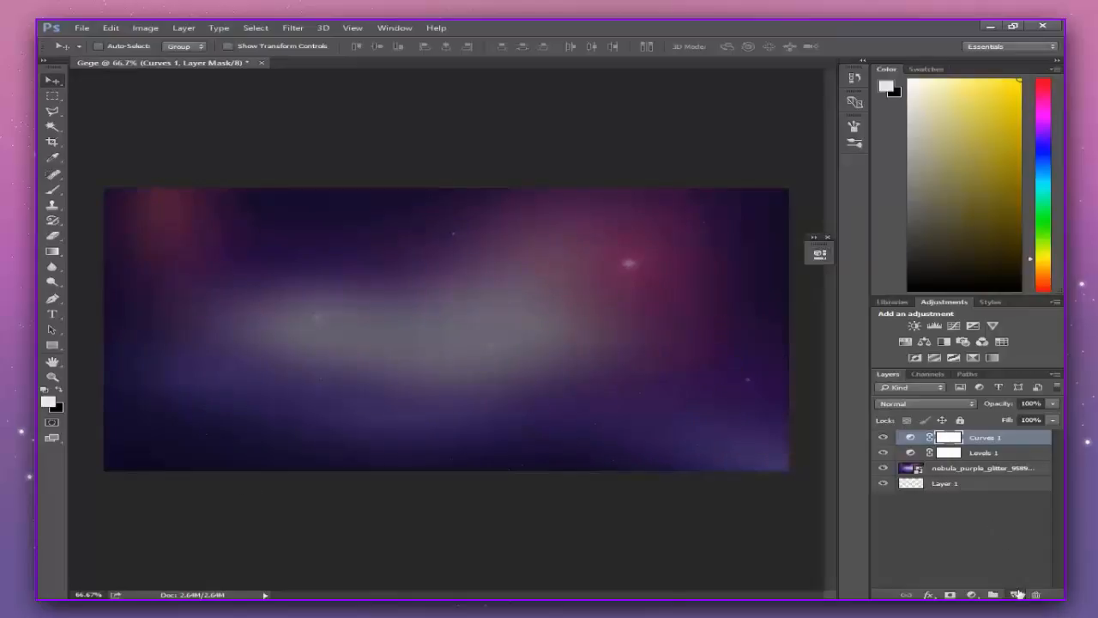
On a new layer, place the hyperdimension_neptunia character image as embedded and position it at the left side of the banner.
left_click(1017, 594)
left_click(82, 27)
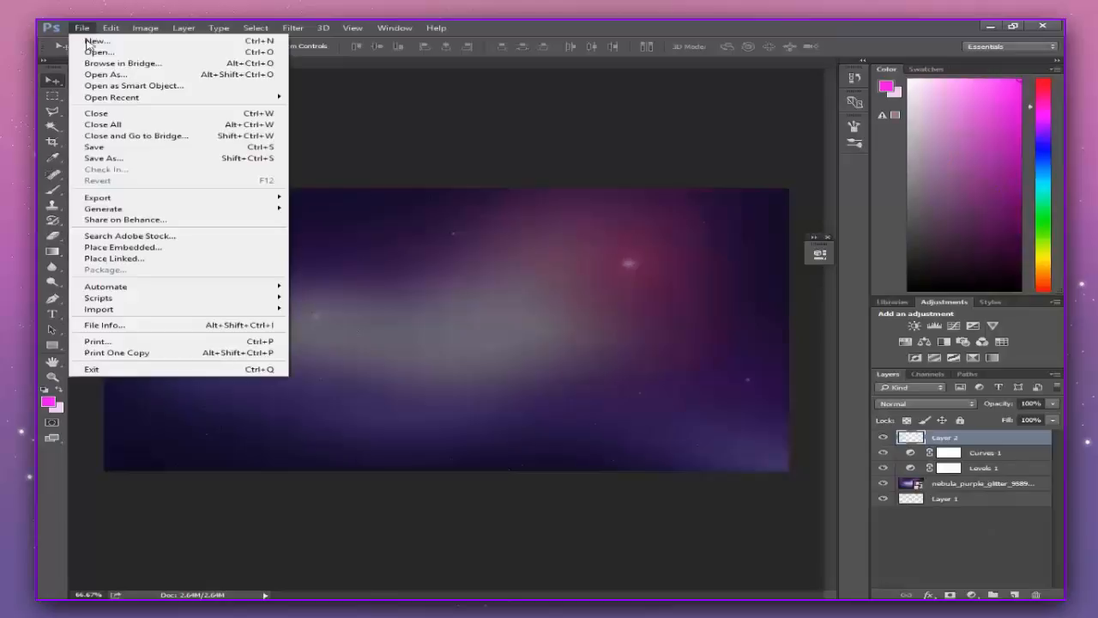
left_click(119, 250)
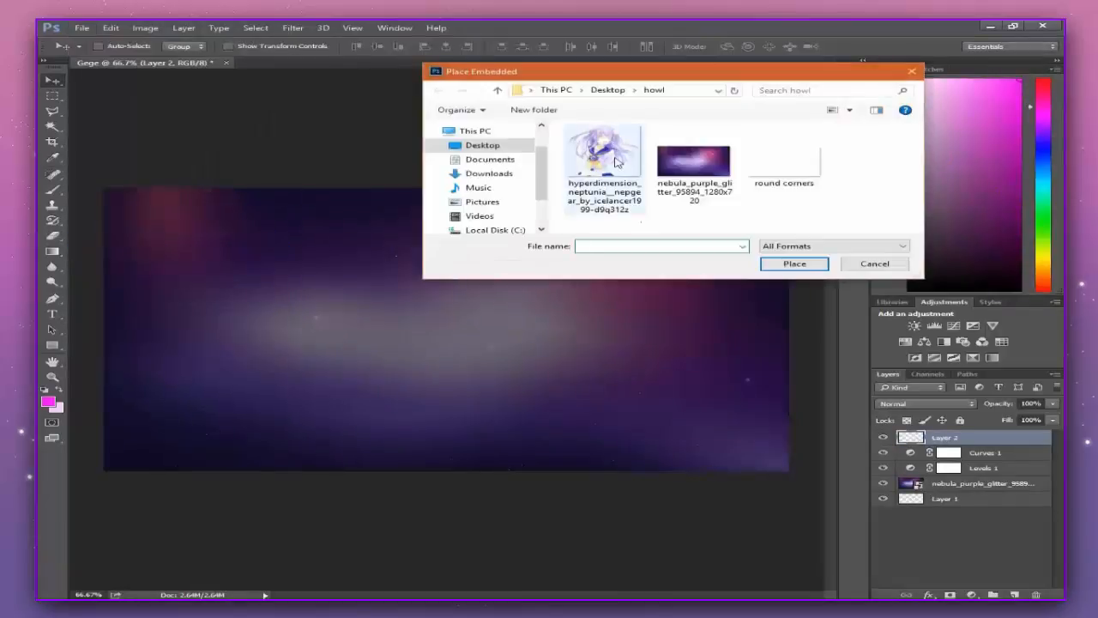
left_click(616, 161)
double_click(615, 162)
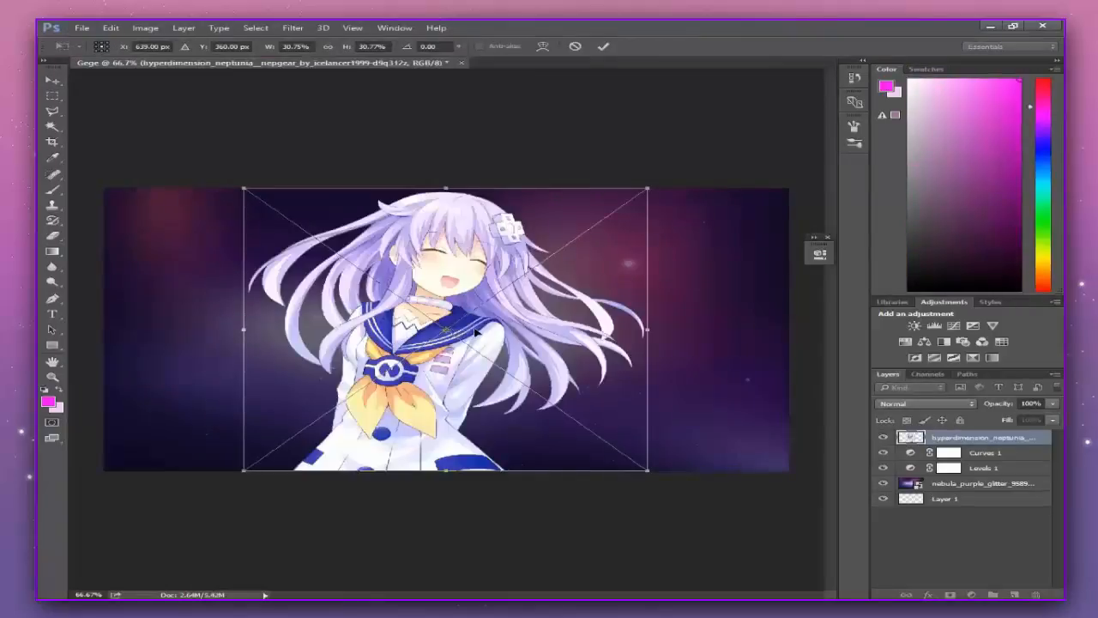
left_click_drag(475, 332, 290, 330)
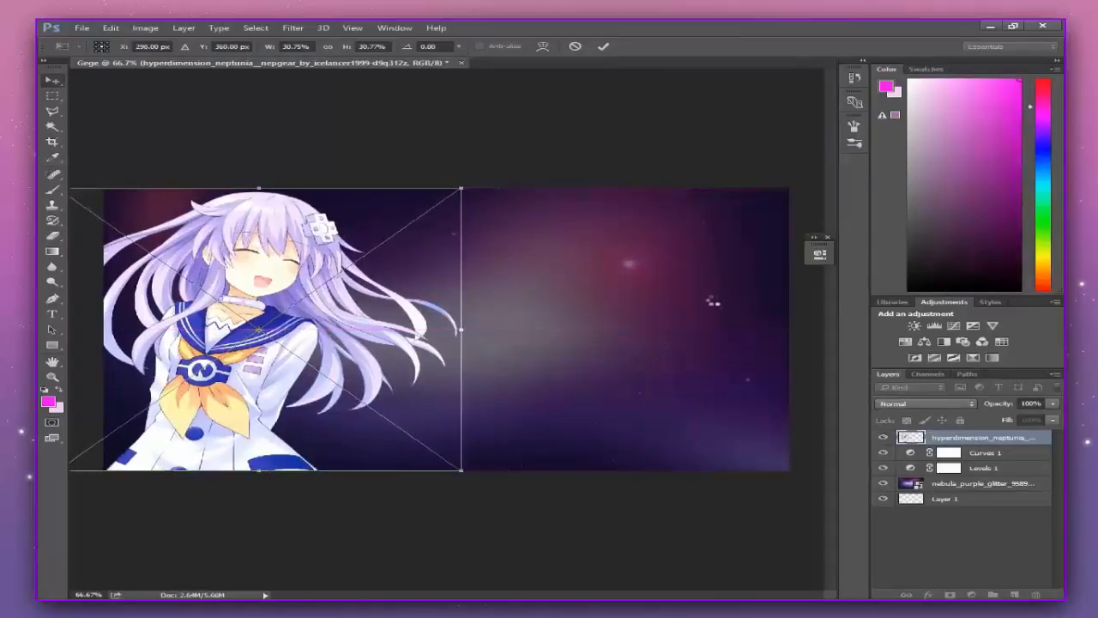
key("Return")
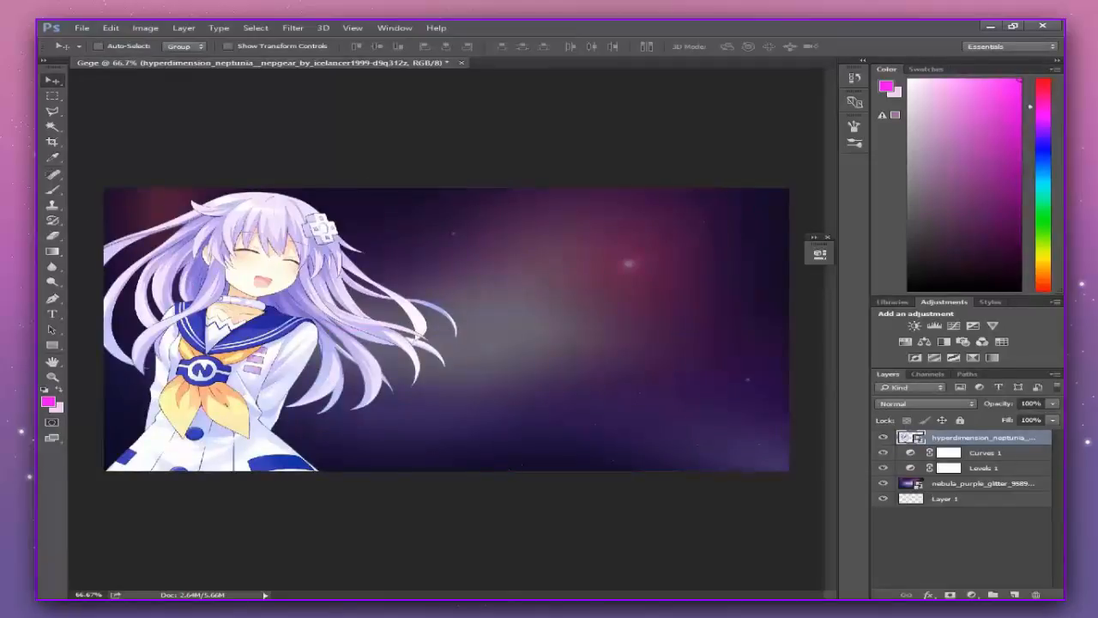
Add the text GEGE on a new layer in Nexa Bold Regular at 240 pt, positioned to the upper right of the character.
left_click(1015, 594)
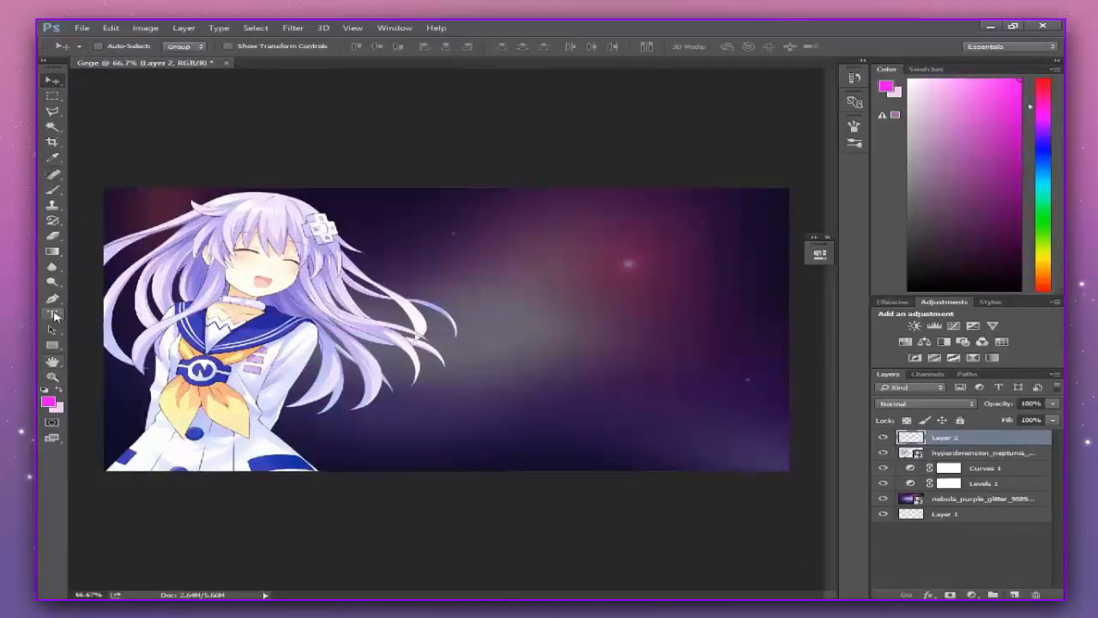
left_click(53, 314)
left_click(450, 266)
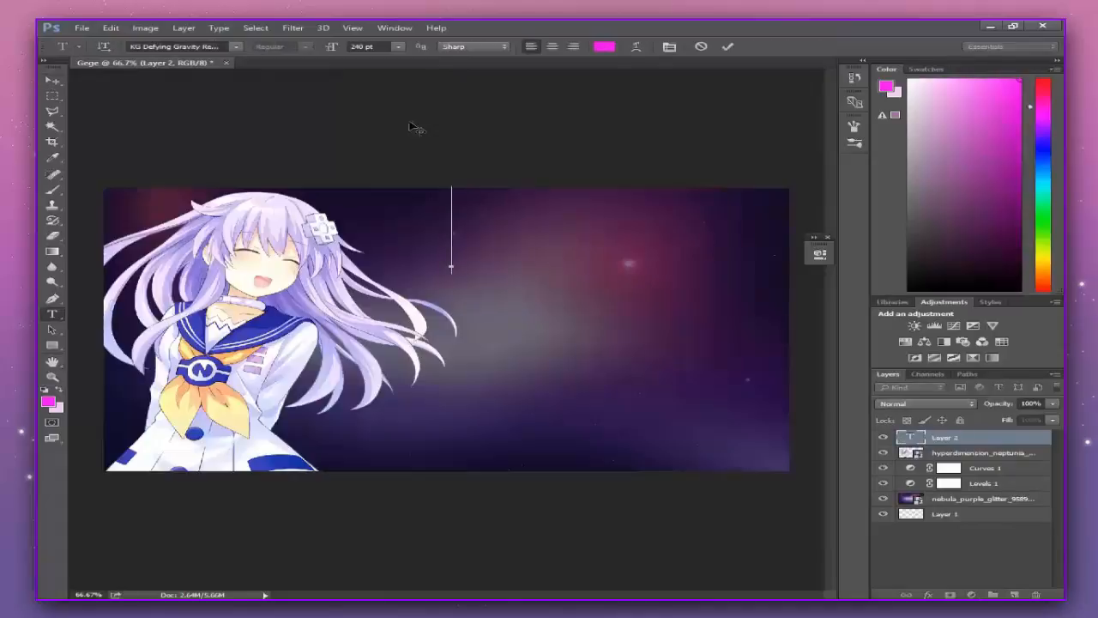
left_click(236, 47)
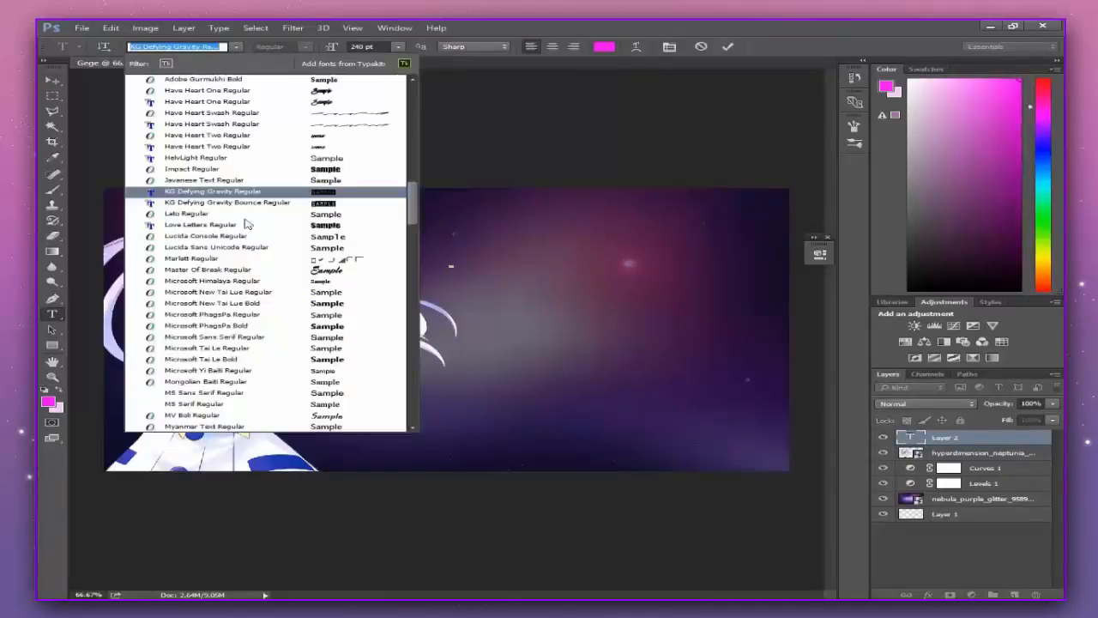
scroll(249, 224, "down", 6)
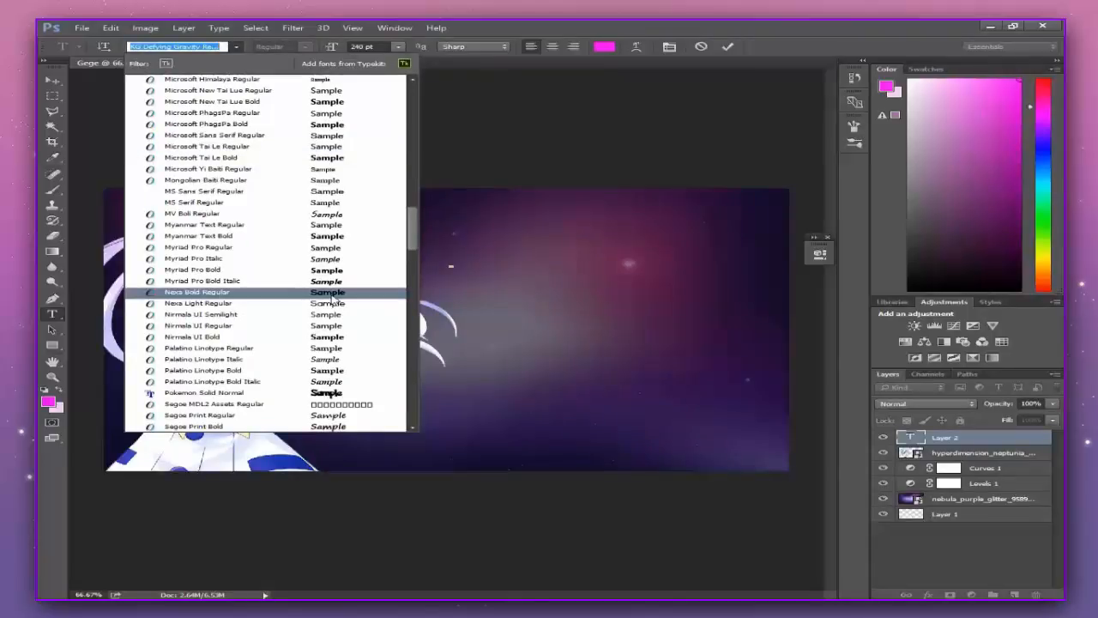
left_click(331, 296)
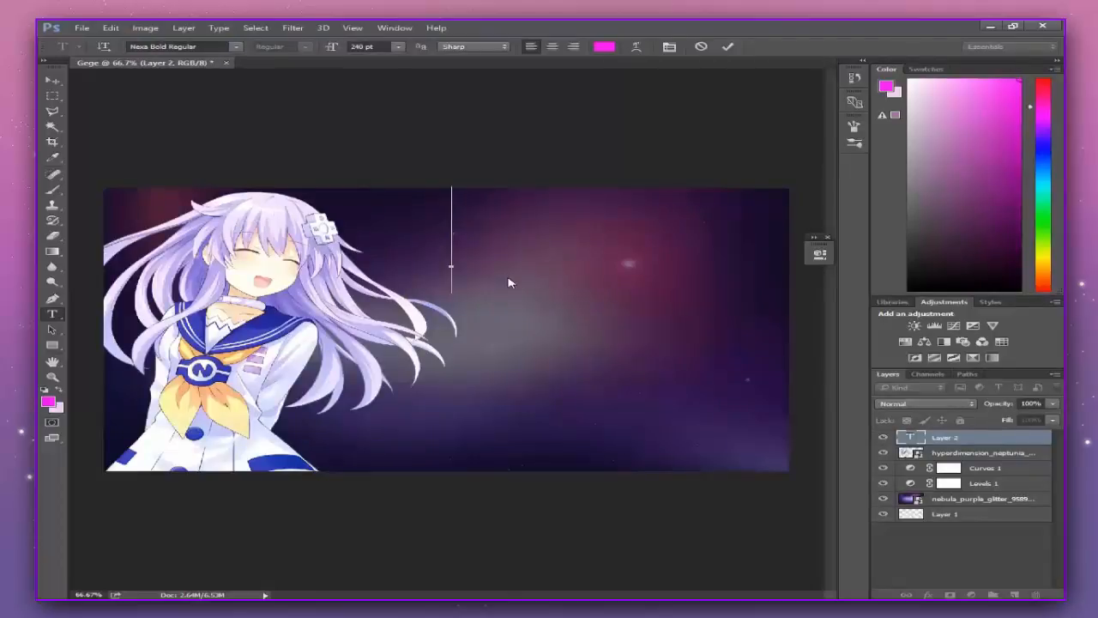
type("GEGE")
left_click_drag(627, 321, 589, 331)
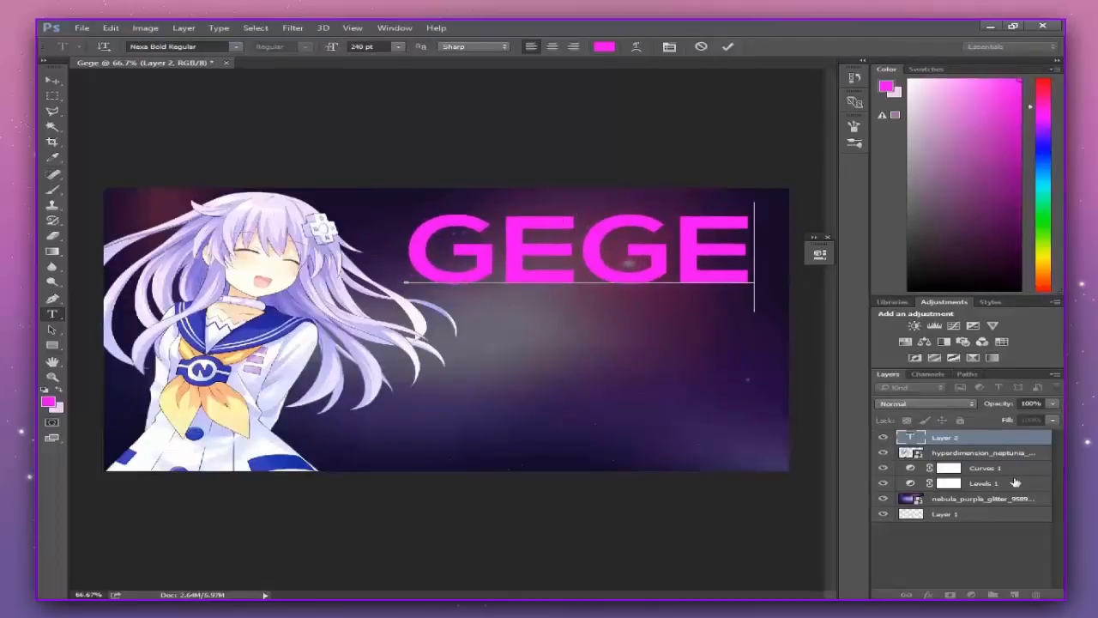
Recolor the GEGE text to light purple and commit the text edit.
double_click(750, 242)
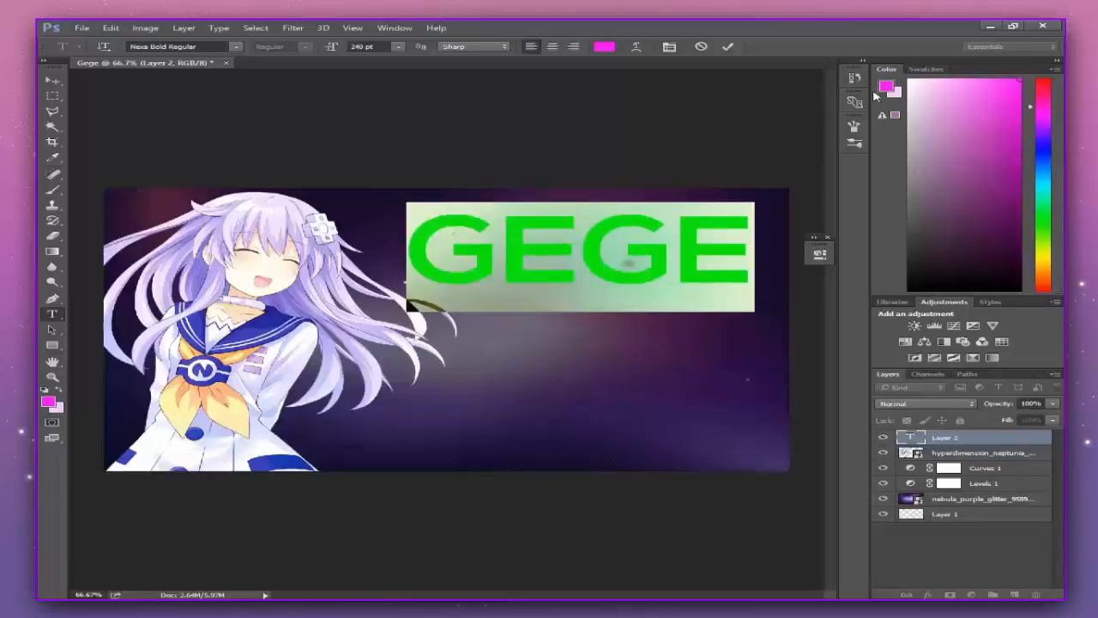
left_click(1045, 141)
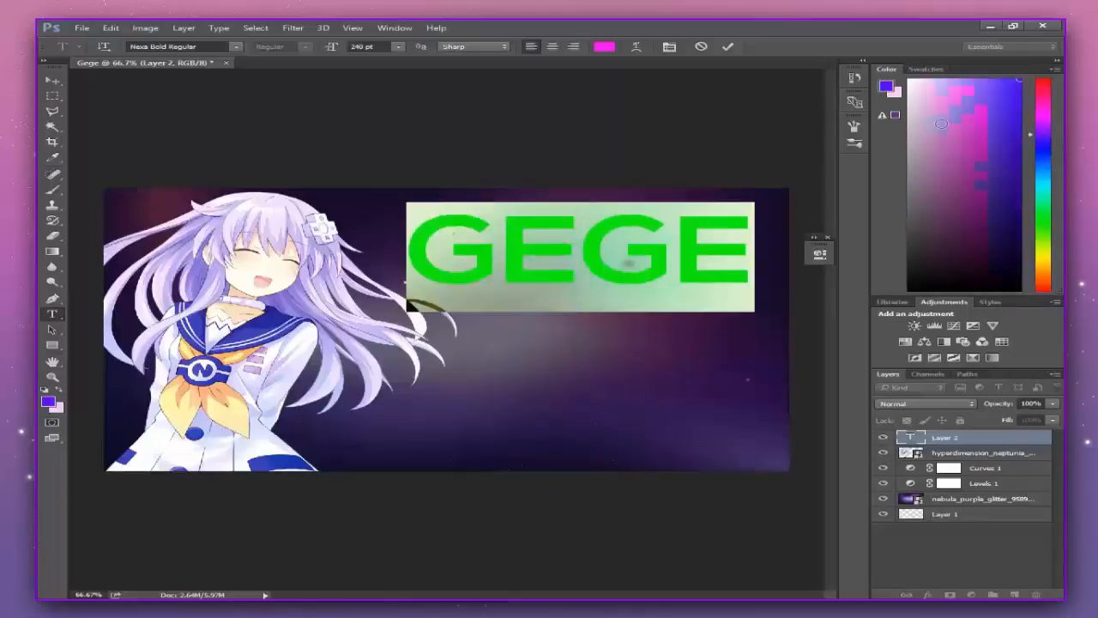
left_click(954, 79)
left_click(729, 232)
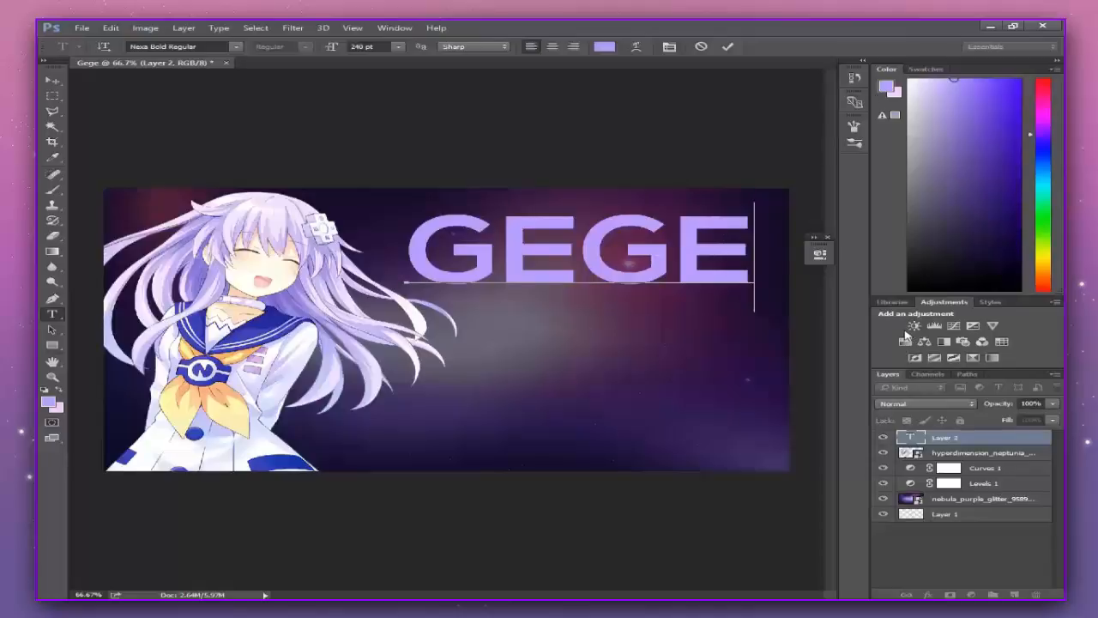
key("ctrl+Return")
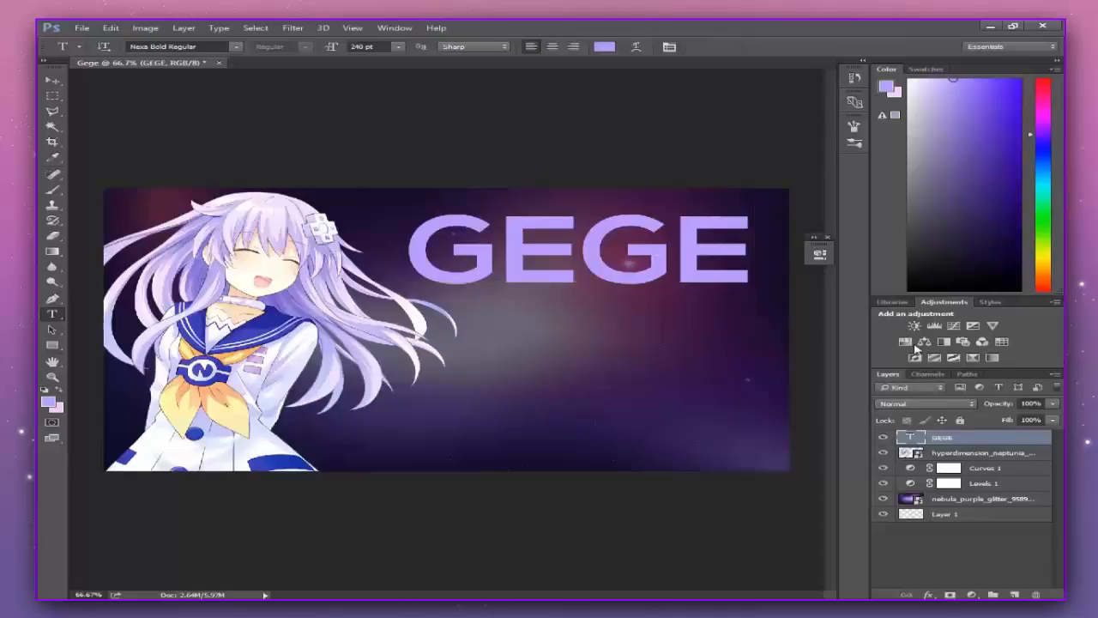
Give the GEGE text a linear pink-to-purple Gradient Overlay at -90° and a white 6 px Inner Glow at 100% opacity.
double_click(1029, 436)
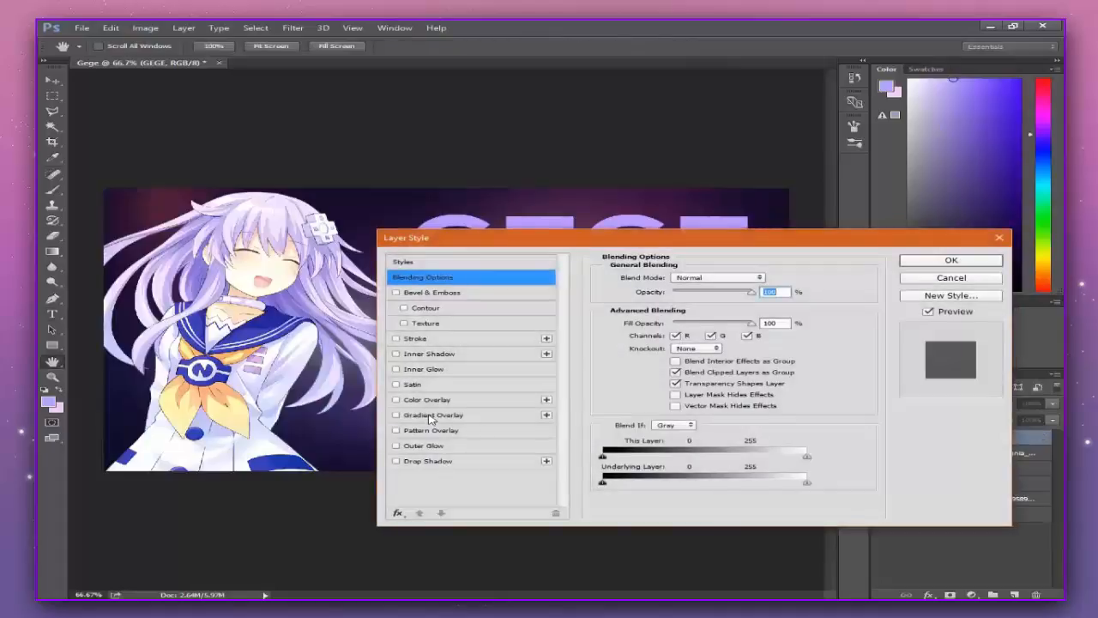
left_click(432, 415)
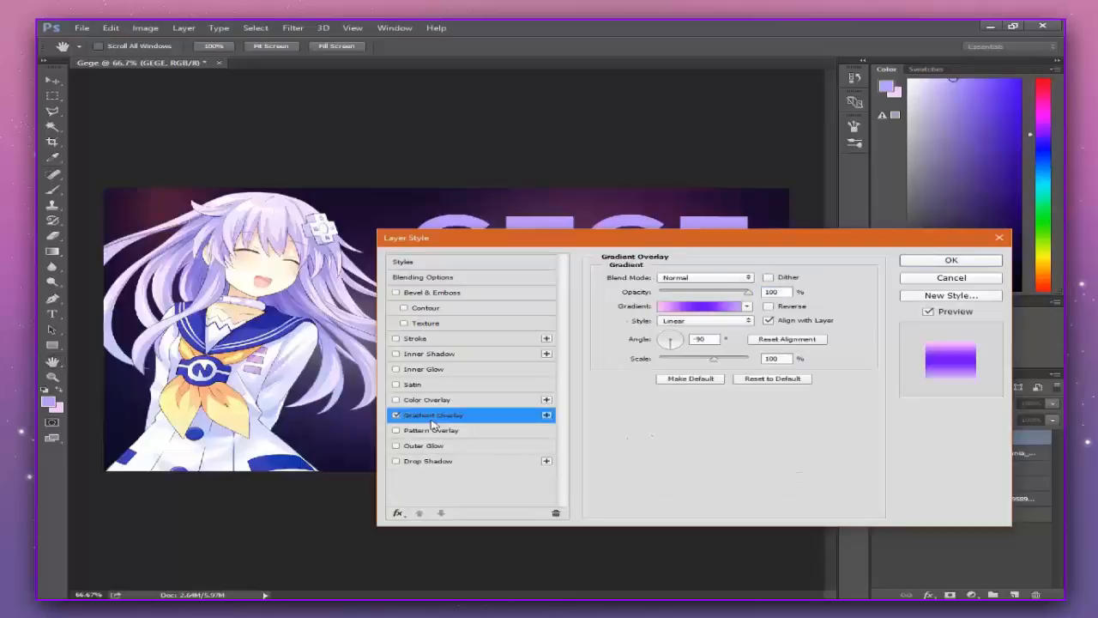
left_click_drag(576, 239, 606, 255)
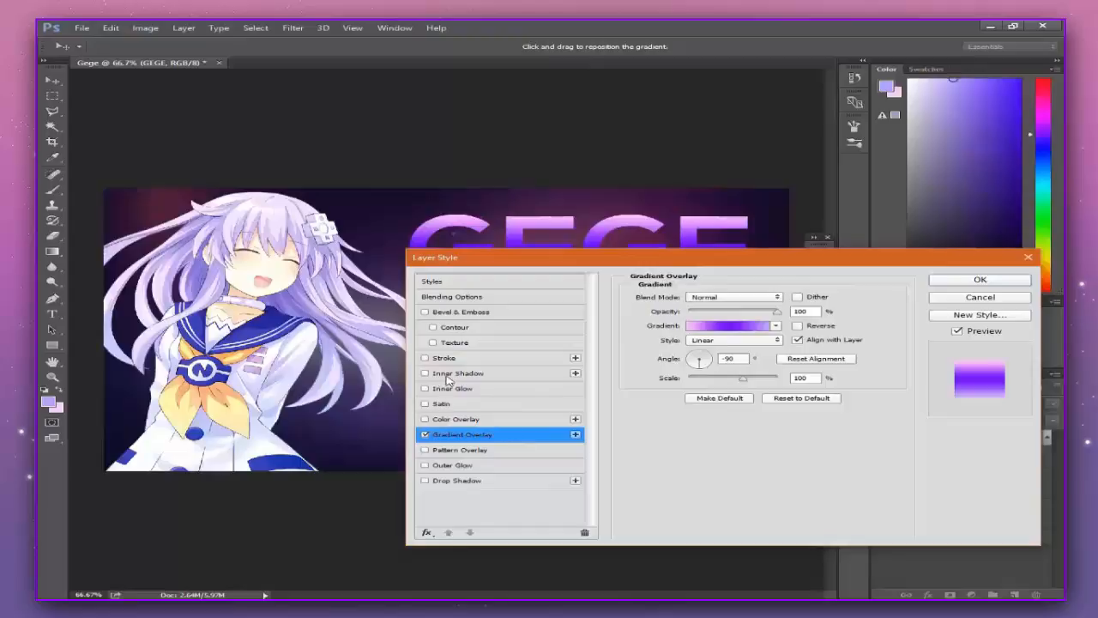
left_click(452, 388)
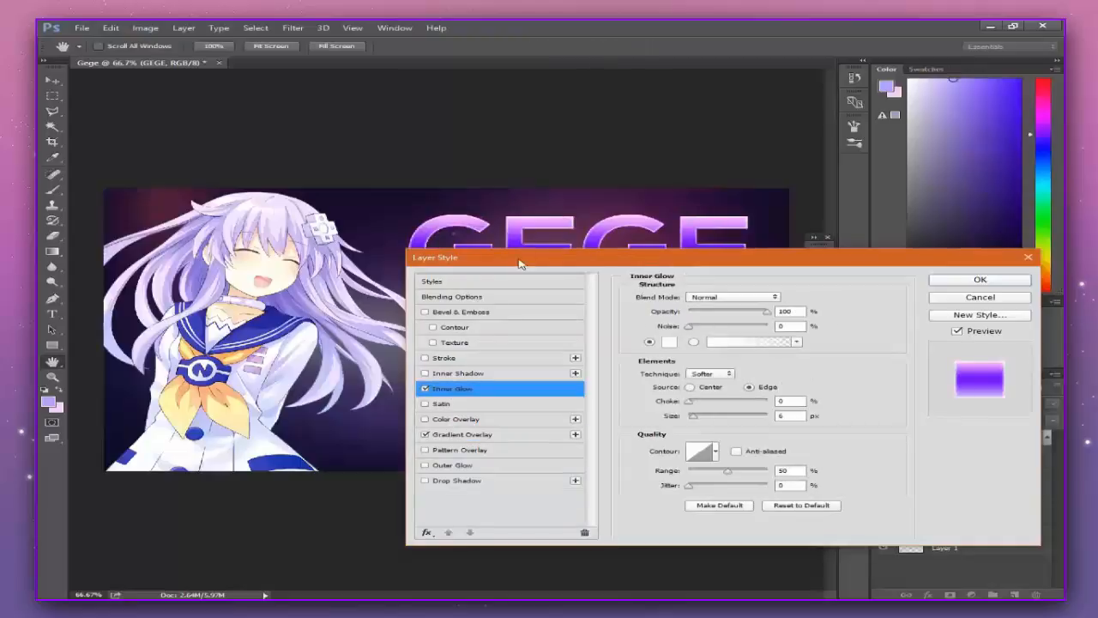
left_click_drag(521, 264, 478, 382)
left_click_drag(497, 322, 500, 318)
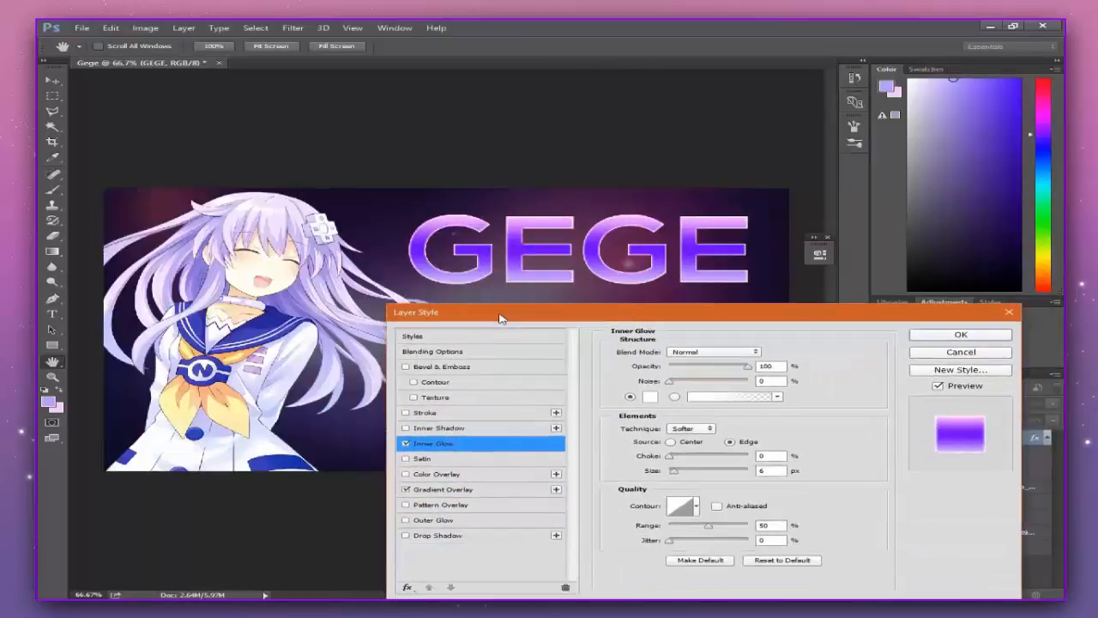
left_click_drag(519, 183, 545, 225)
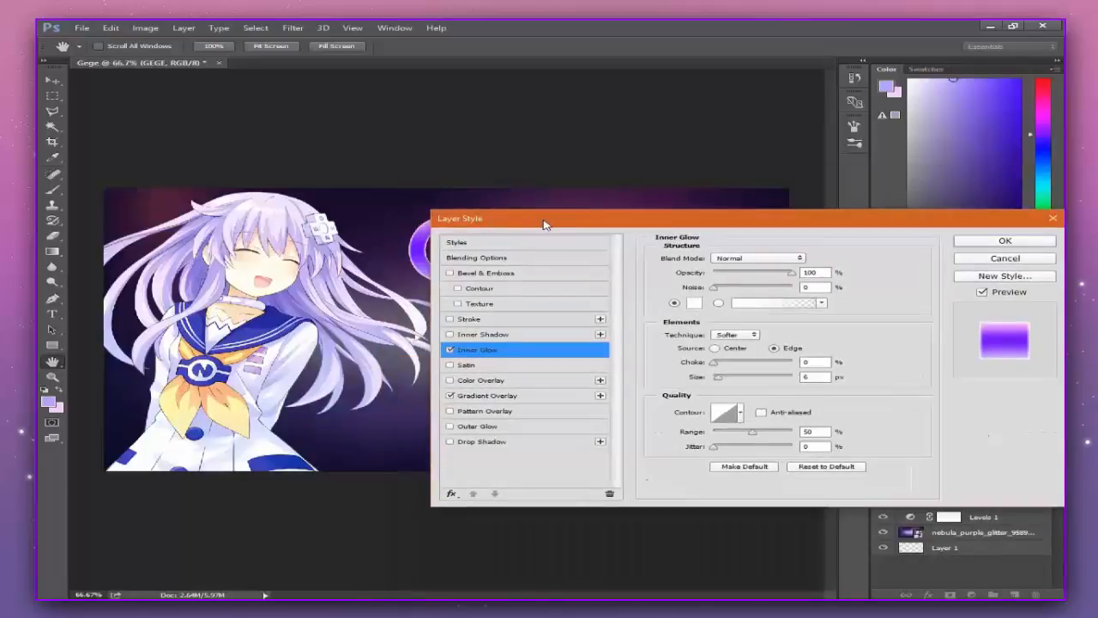
Add a black Drop Shadow to the GEGE text with 67% opacity, about 35% spread and 46 px size.
left_click(489, 441)
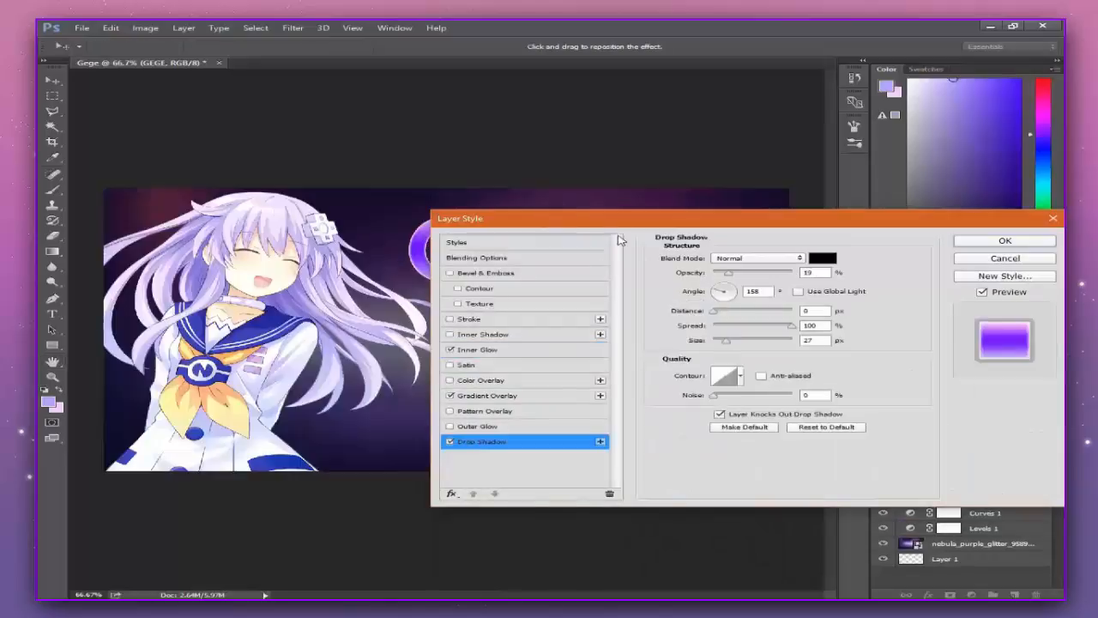
left_click_drag(635, 223, 587, 338)
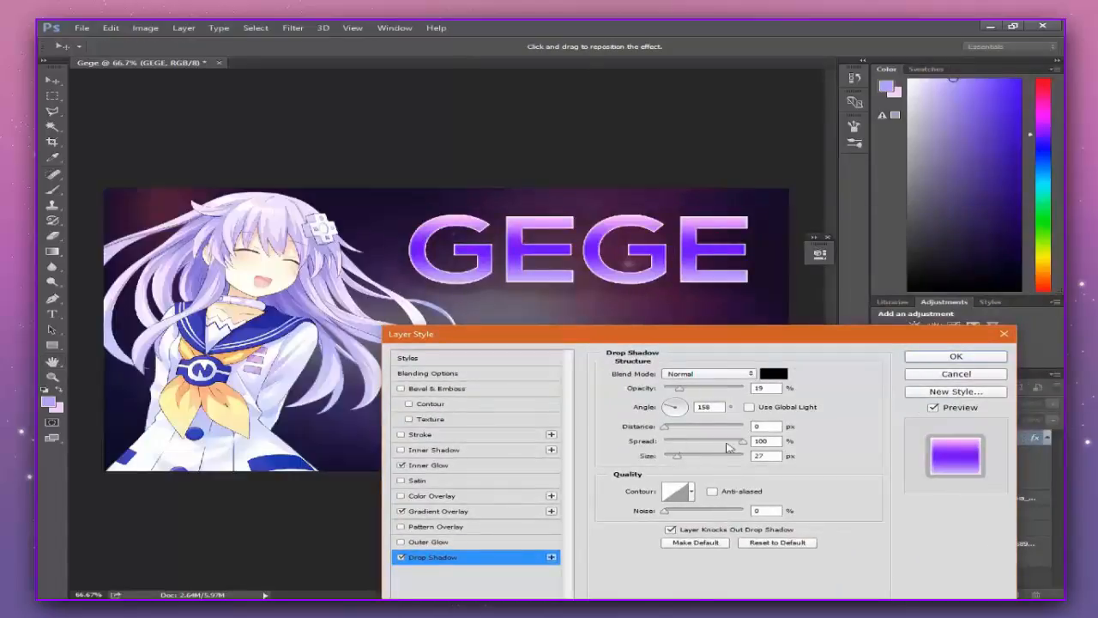
left_click_drag(742, 441, 682, 456)
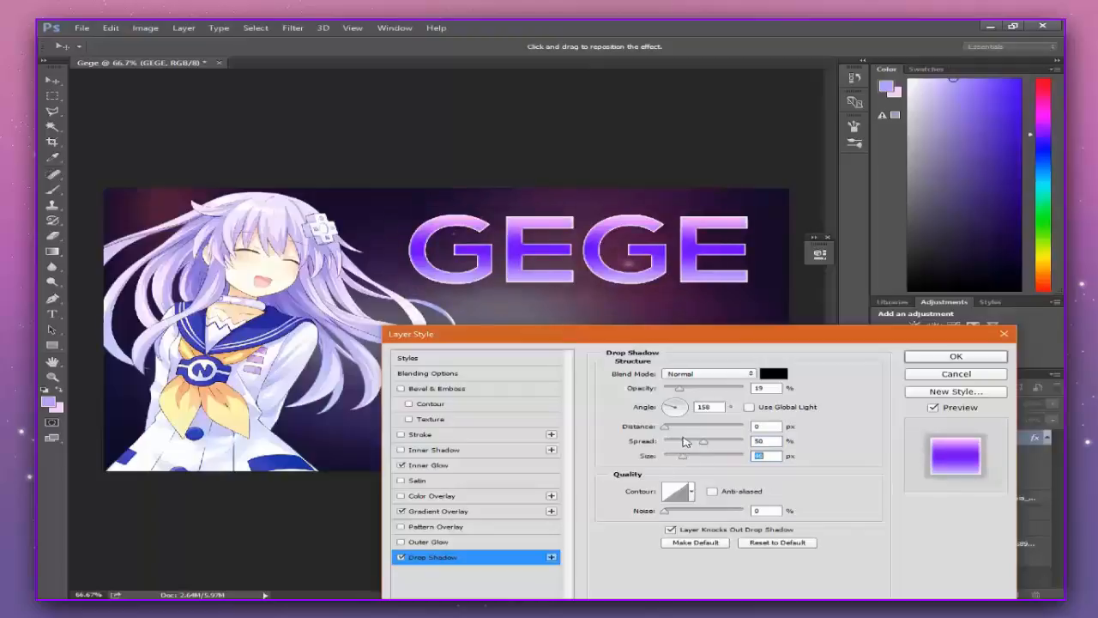
left_click_drag(683, 390, 712, 392)
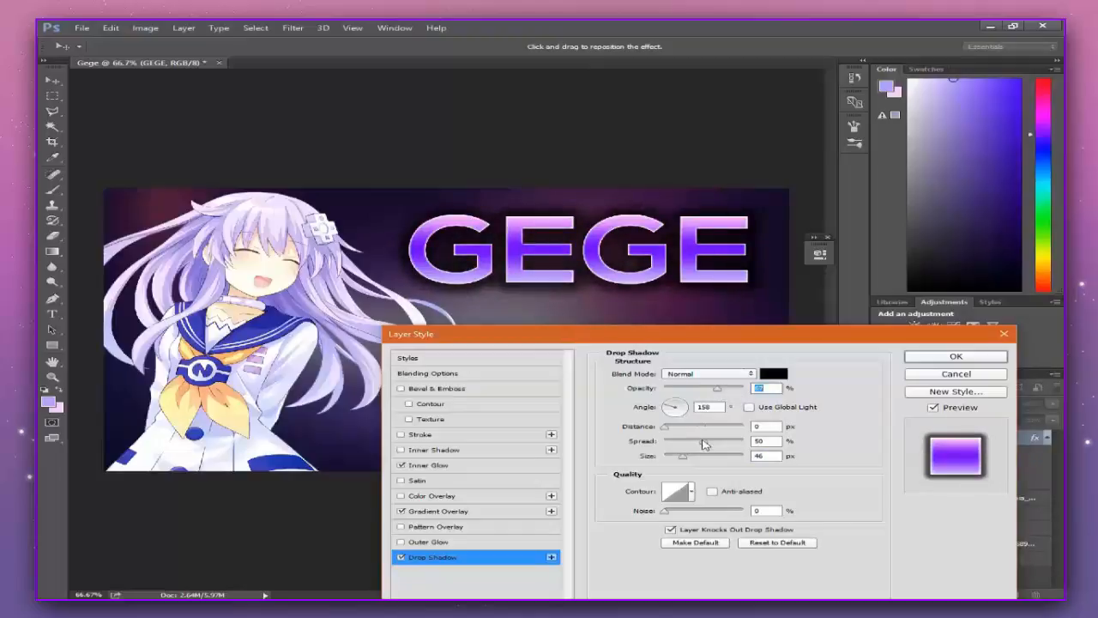
left_click_drag(704, 443, 692, 443)
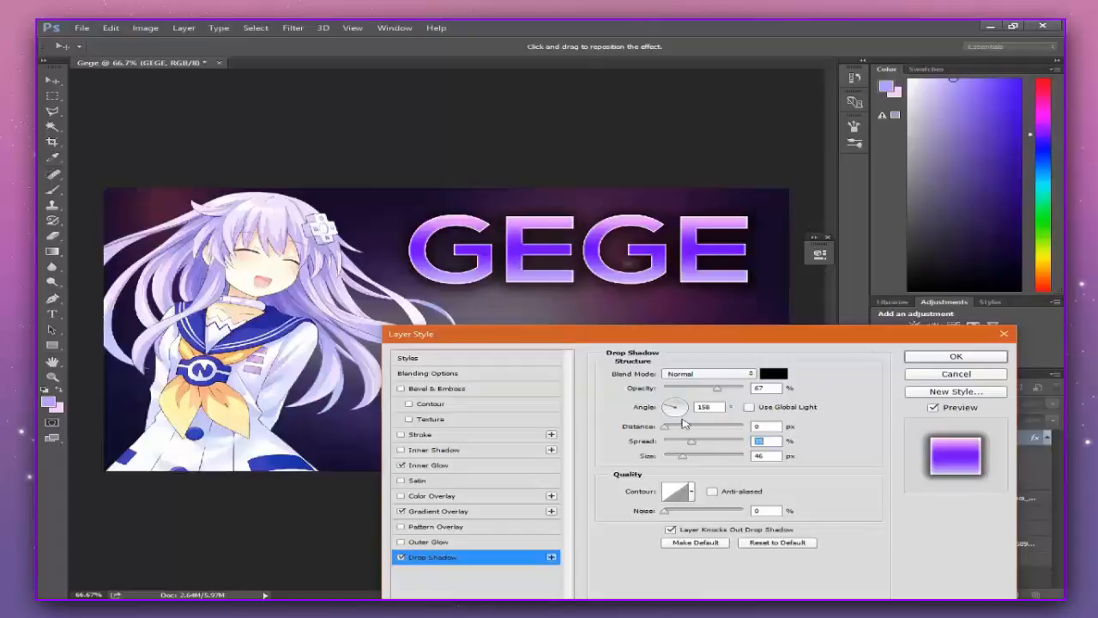
Add a thin black outside Stroke to the GEGE text and apply the layer style.
left_click(445, 436)
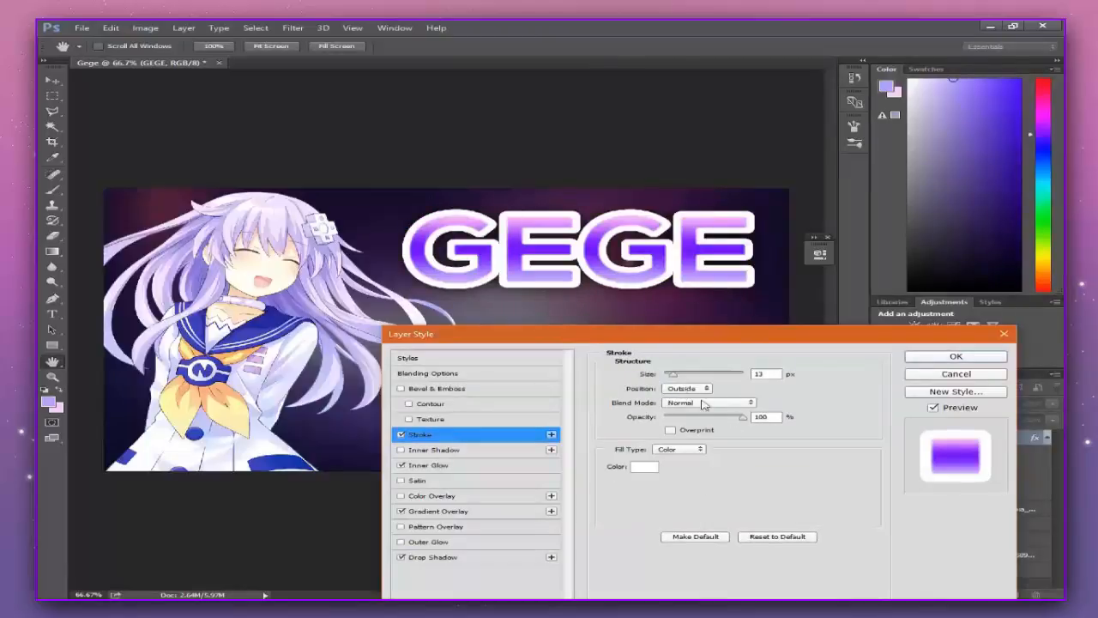
left_click(645, 468)
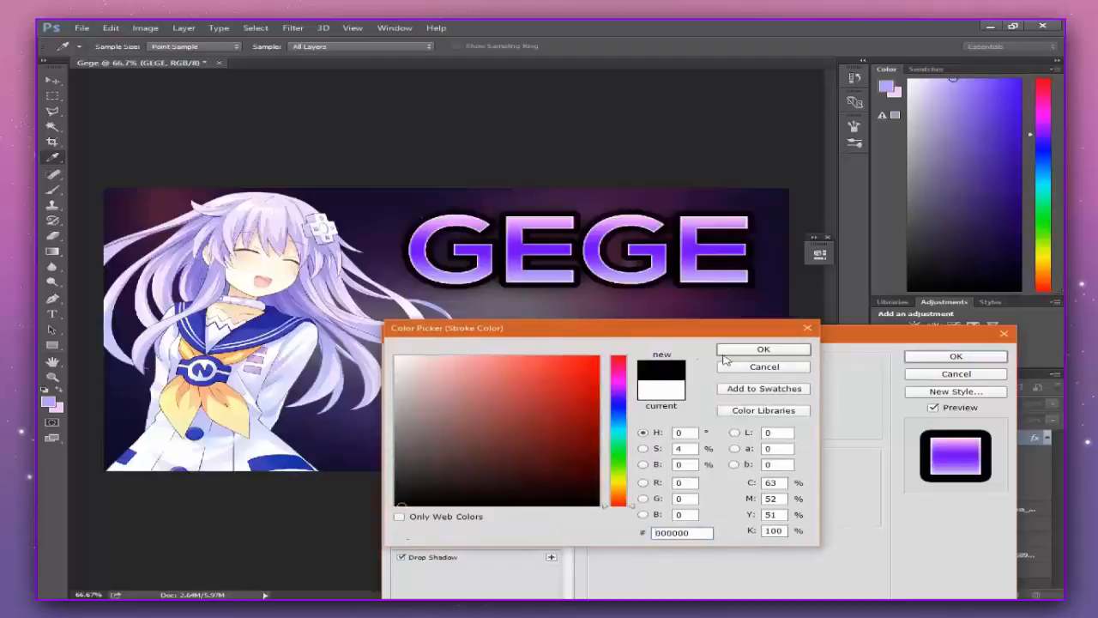
left_click(785, 352)
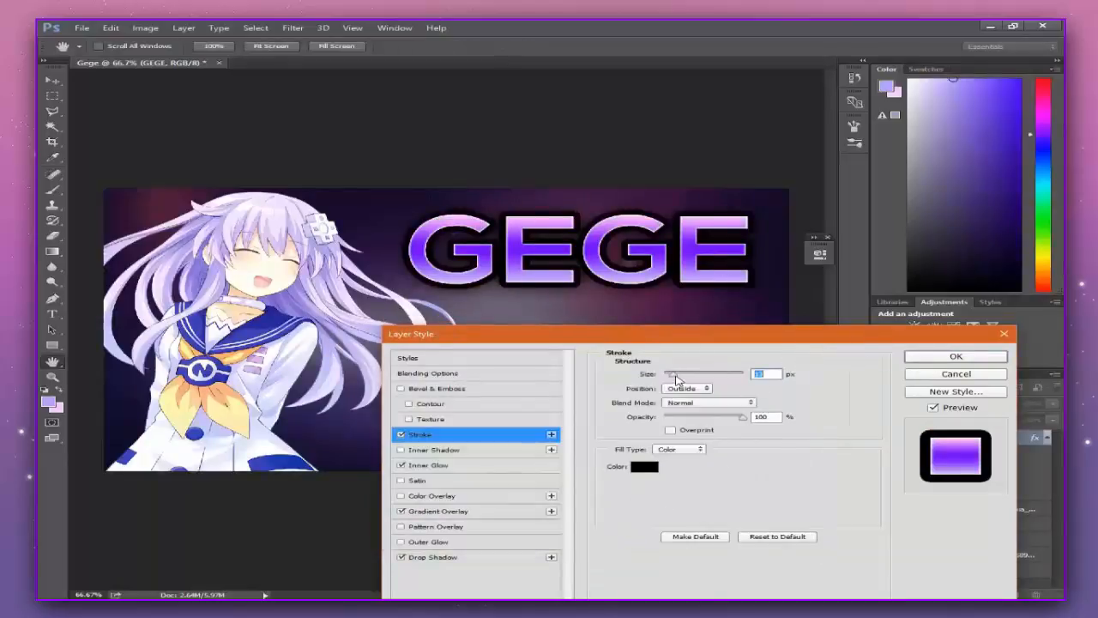
left_click_drag(674, 376, 670, 375)
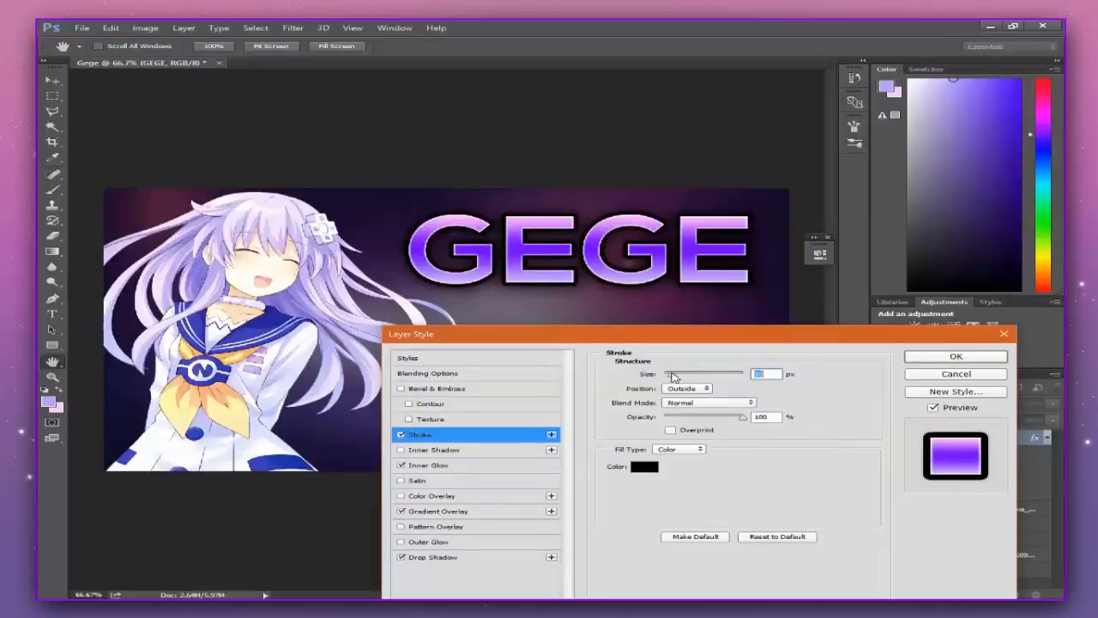
left_click_drag(673, 374, 669, 374)
left_click(996, 356)
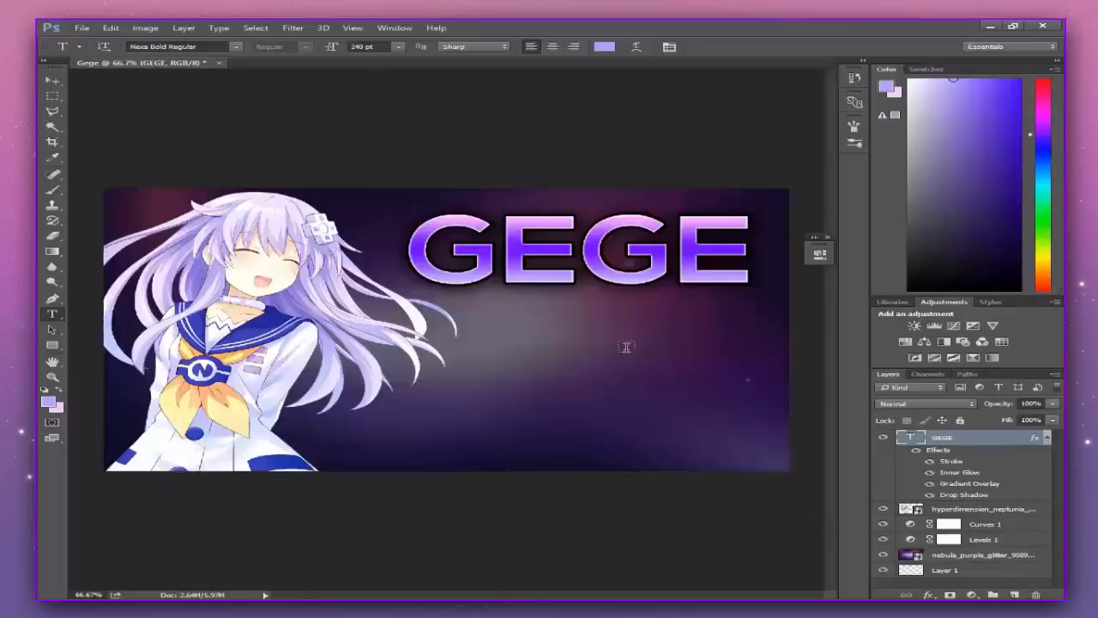
Open the layer style settings of the hyperdimension_neptunia character layer and try out a Gradient Overlay, switching it off again.
left_click(1045, 521)
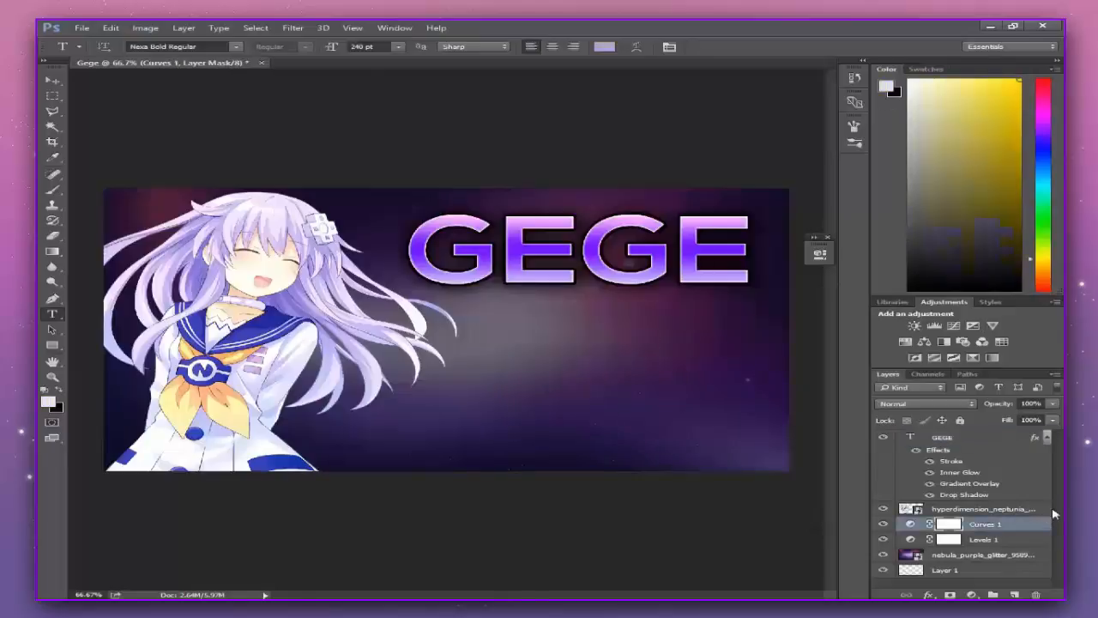
double_click(1042, 510)
left_click(1049, 512)
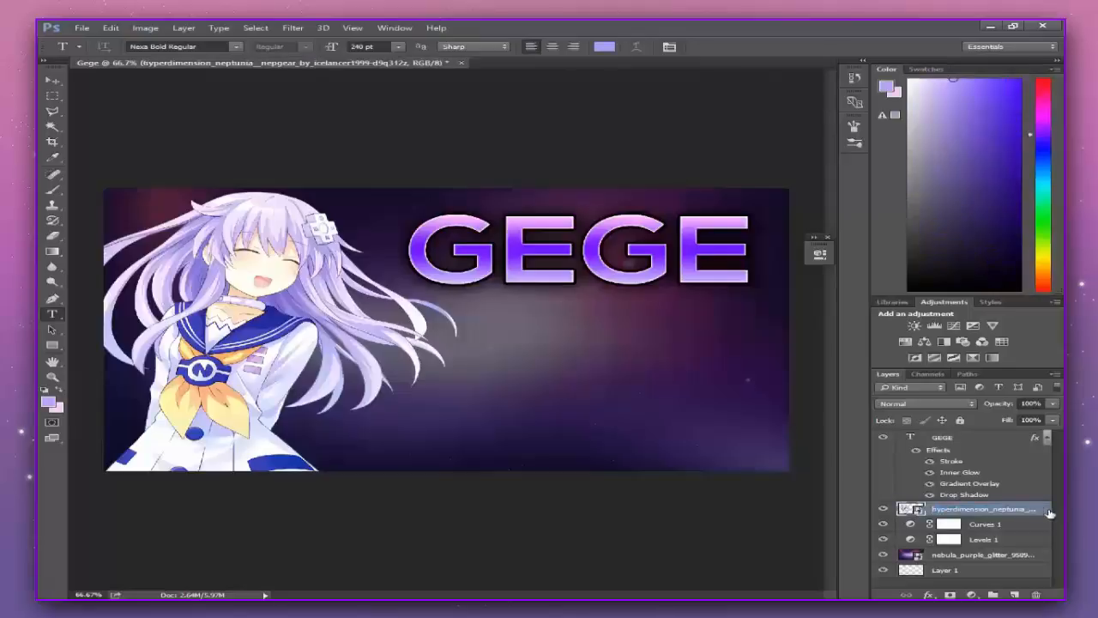
double_click(1049, 513)
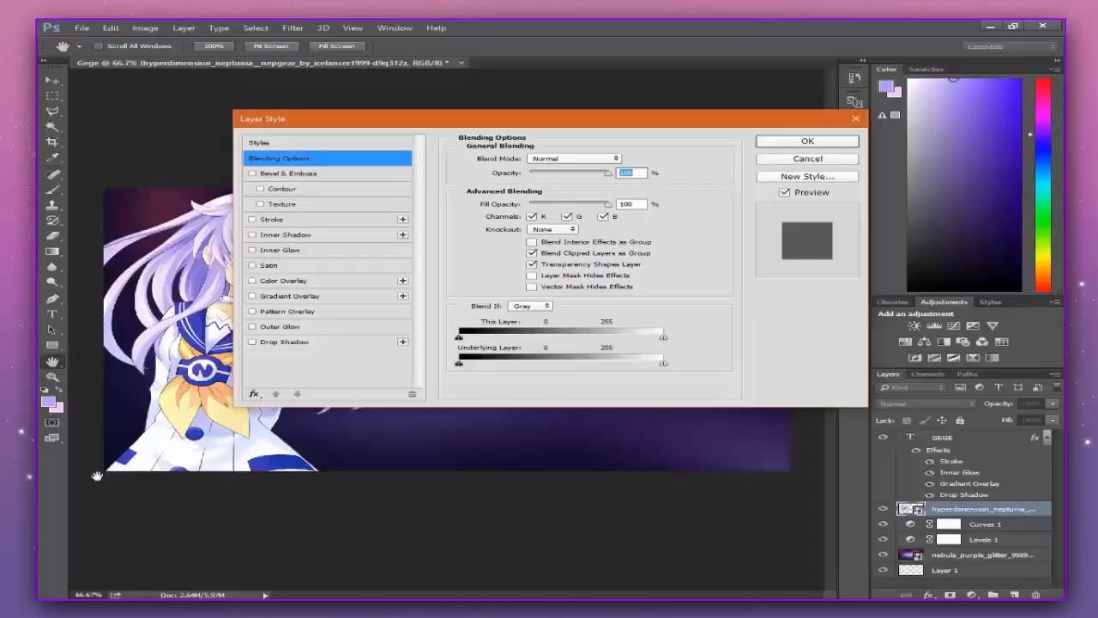
left_click(287, 297)
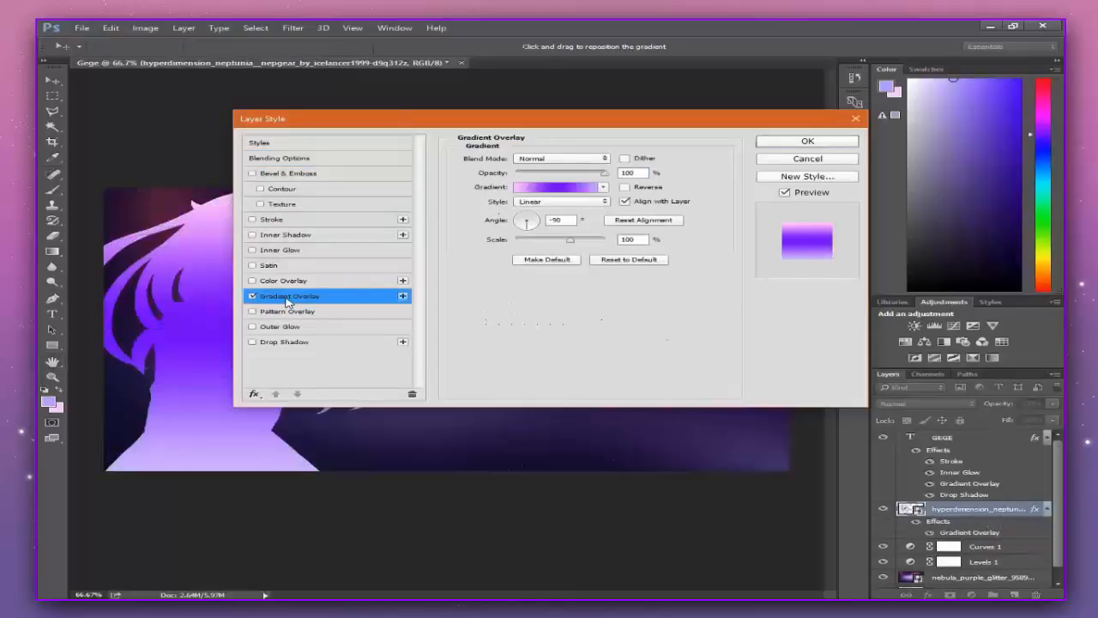
left_click(253, 296)
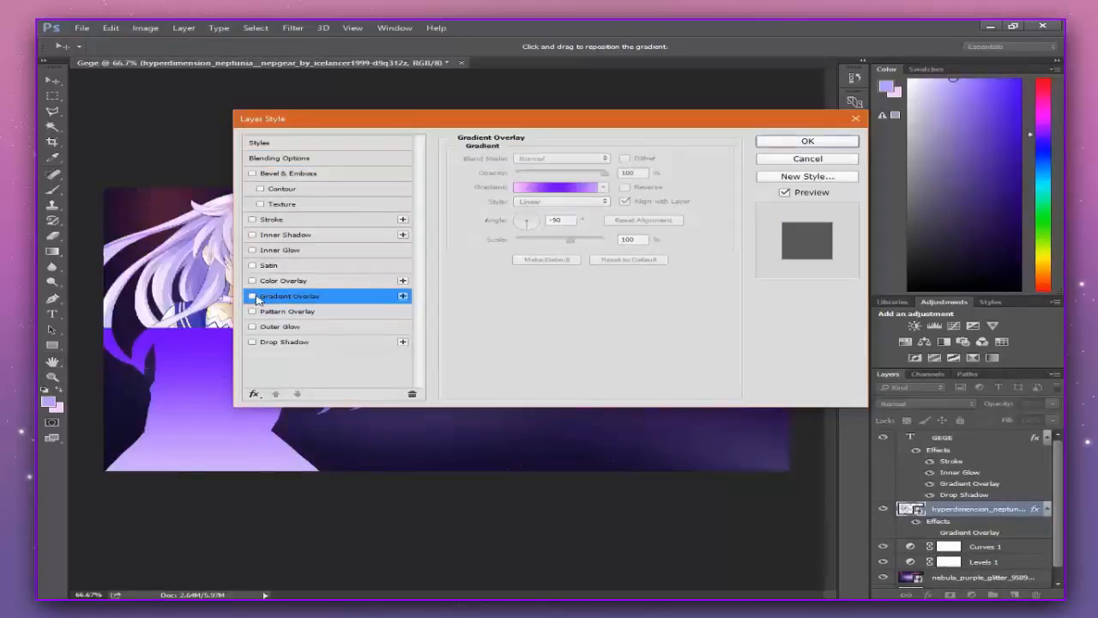
Add an Inner Glow in dark blue 220091 to the character layer, increase its size and apply the style.
left_click(269, 251)
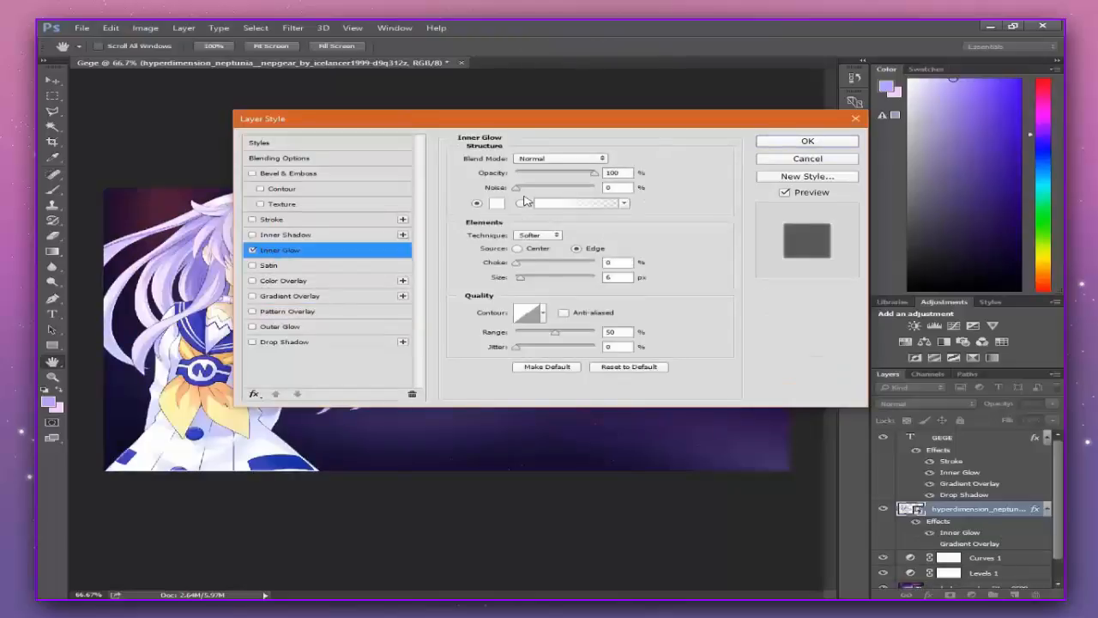
left_click(496, 203)
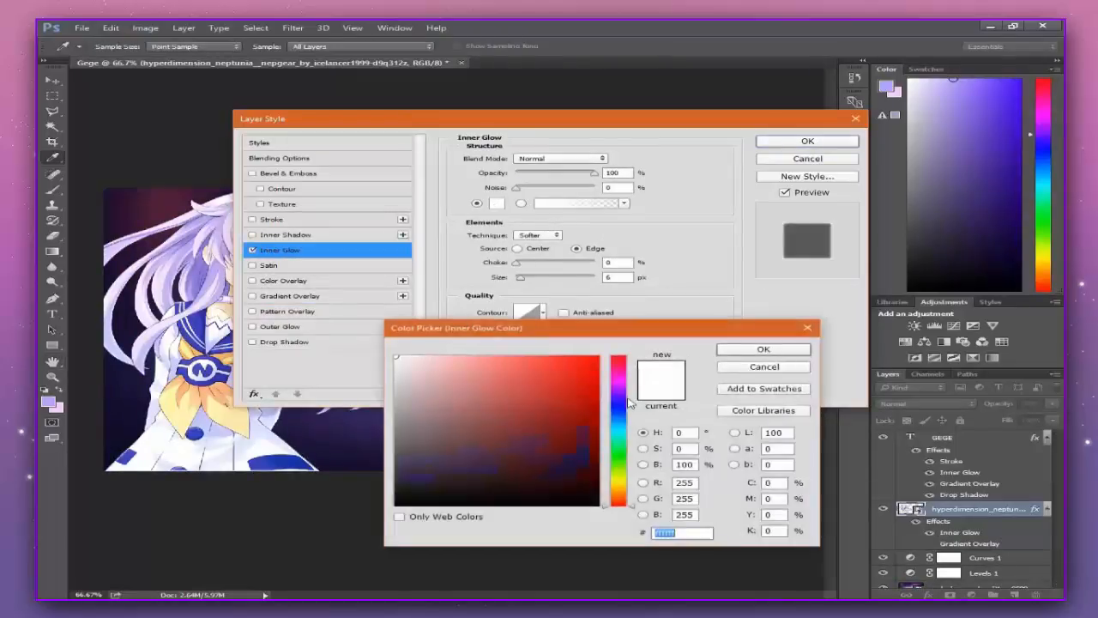
left_click(620, 400)
left_click_drag(589, 392, 600, 421)
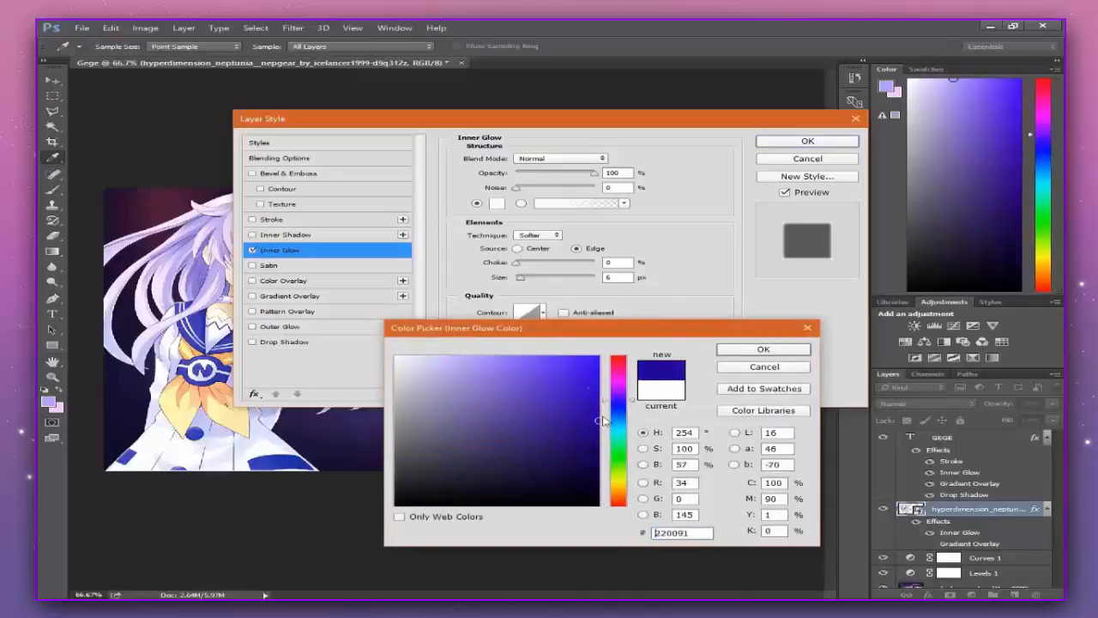
left_click(739, 348)
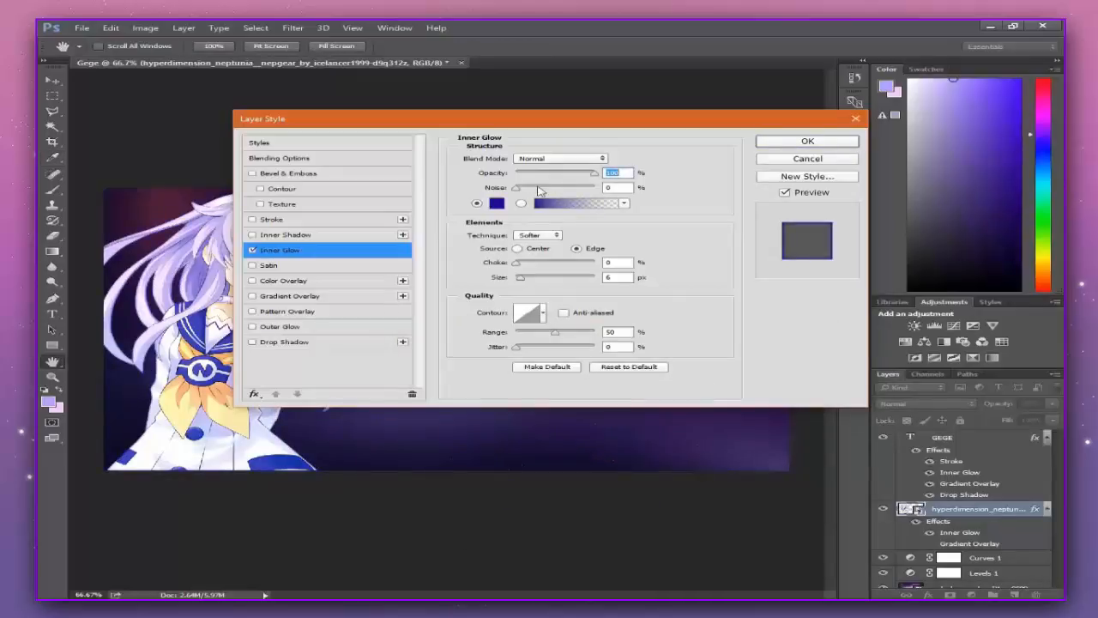
left_click_drag(519, 280, 536, 282)
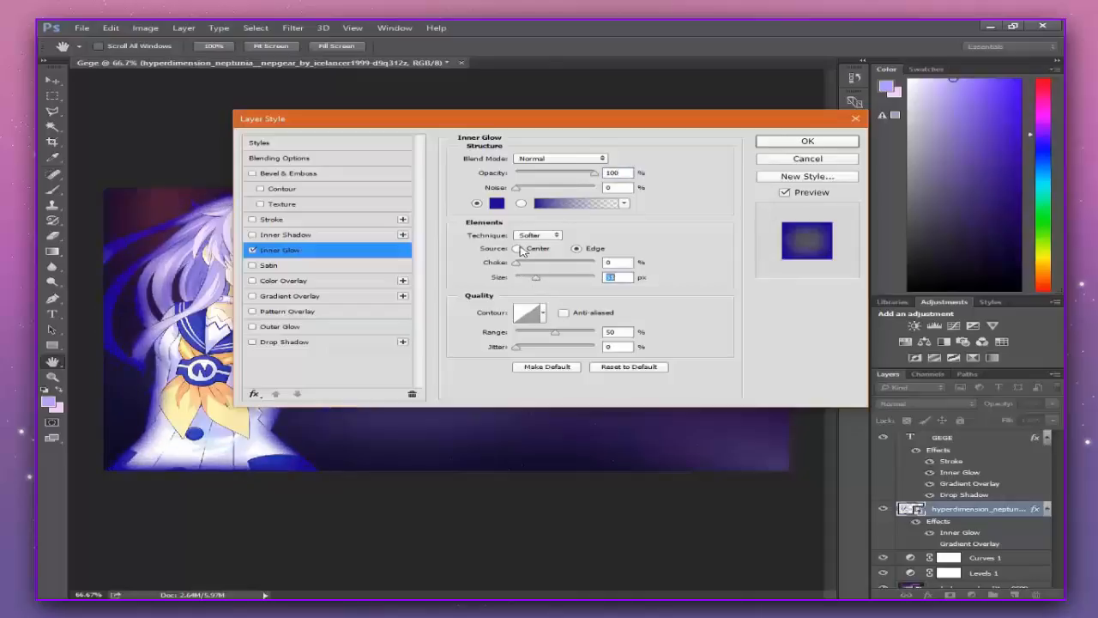
left_click(805, 141)
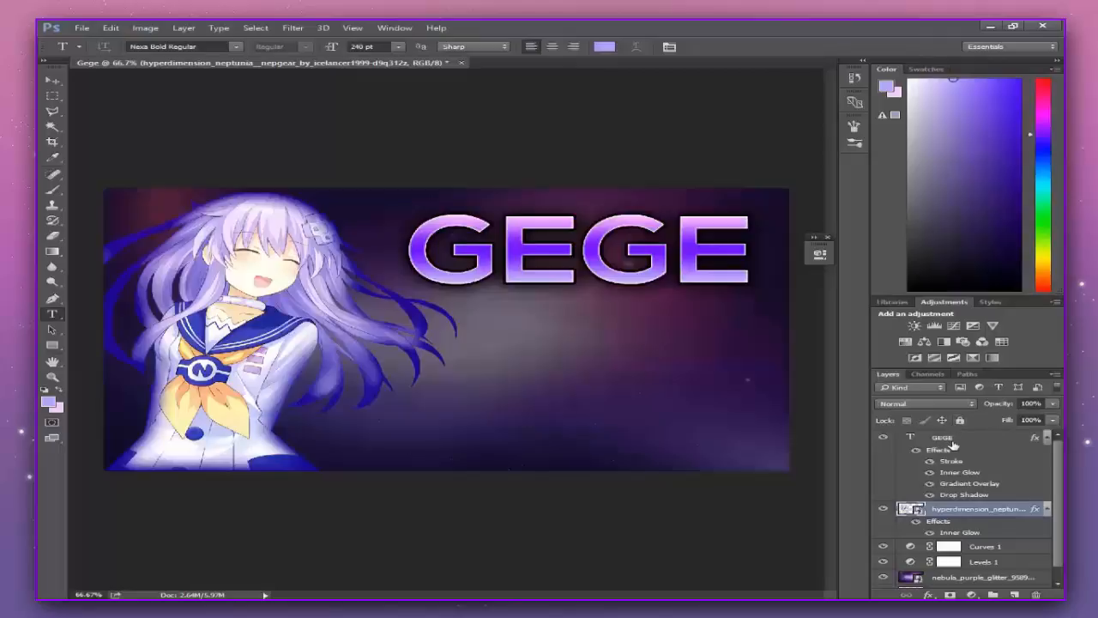
Create a new layer above GEGE and add the text CUTE at 240 pt beneath the title.
left_click(985, 439)
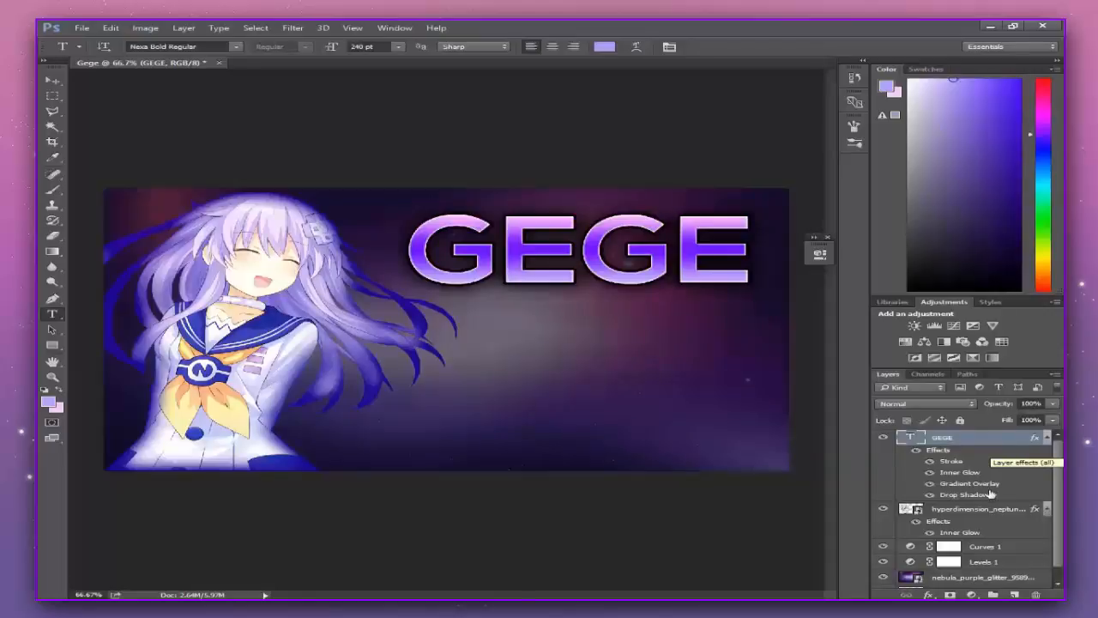
left_click(1015, 594)
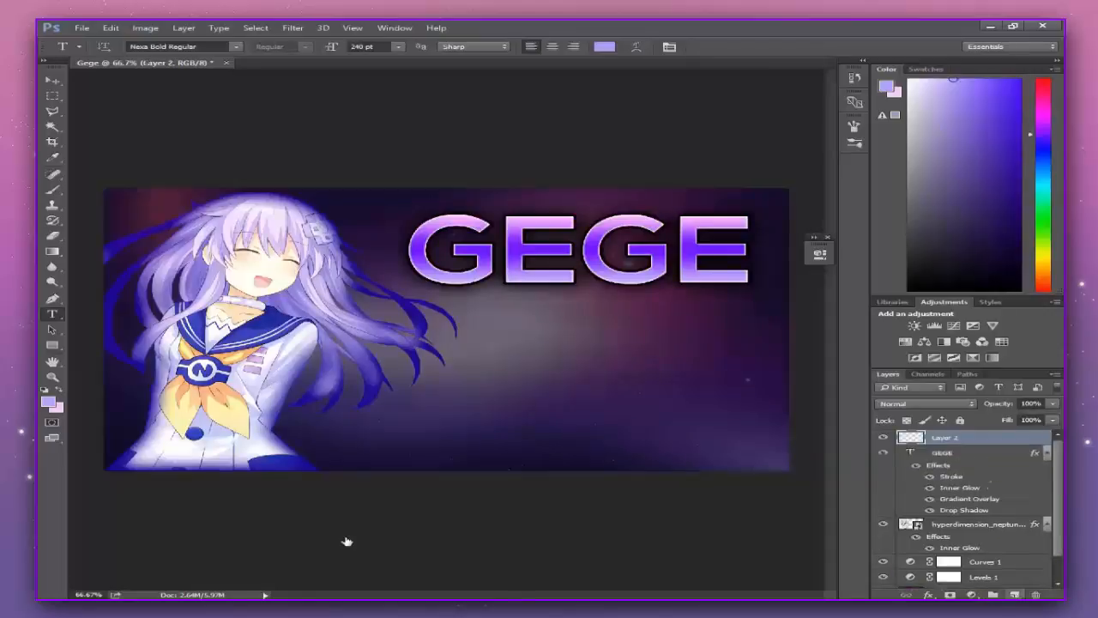
left_click(450, 374)
type("CUTE")
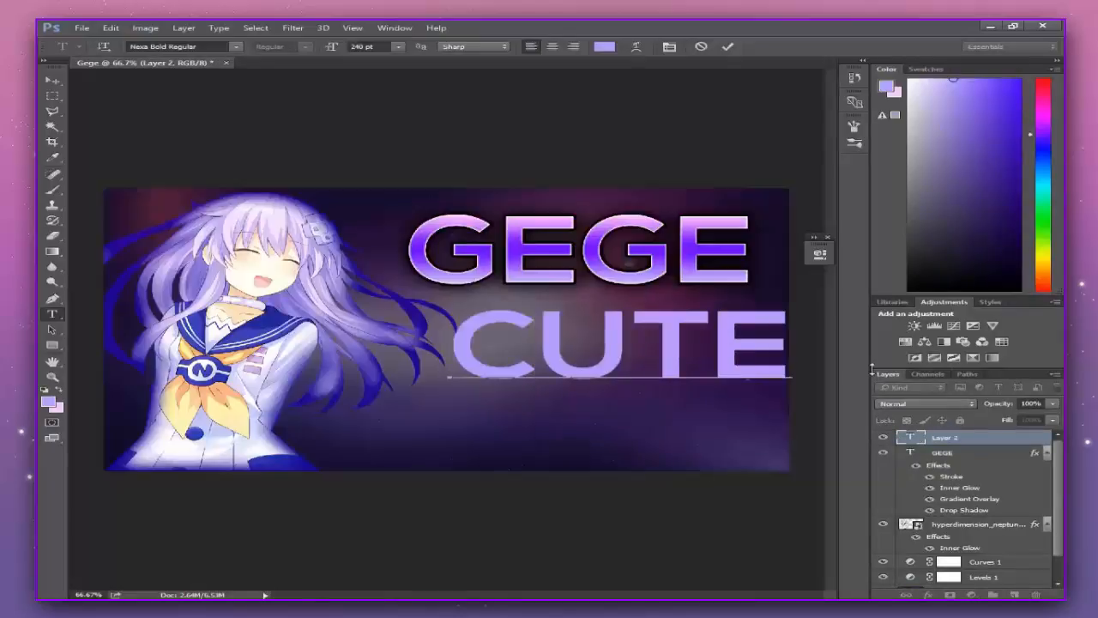
Change the CUTE text's font to Nexa Light Regular, reposition it beneath GEGE and commit the text edit.
key("Left")
key("shift+Right")
key("ctrl+a")
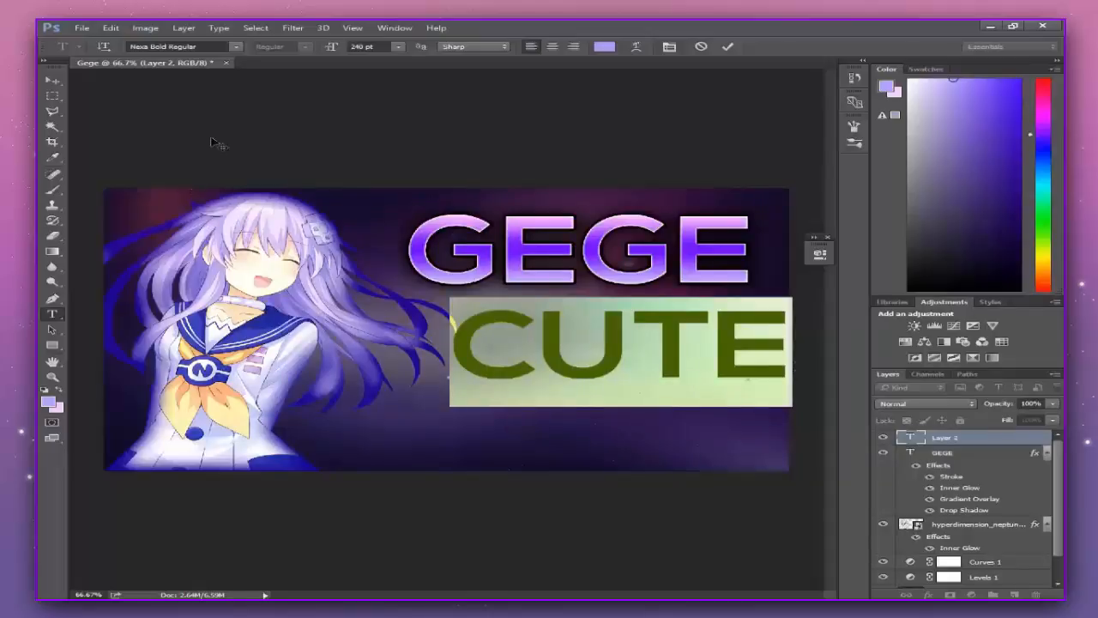
left_click(235, 47)
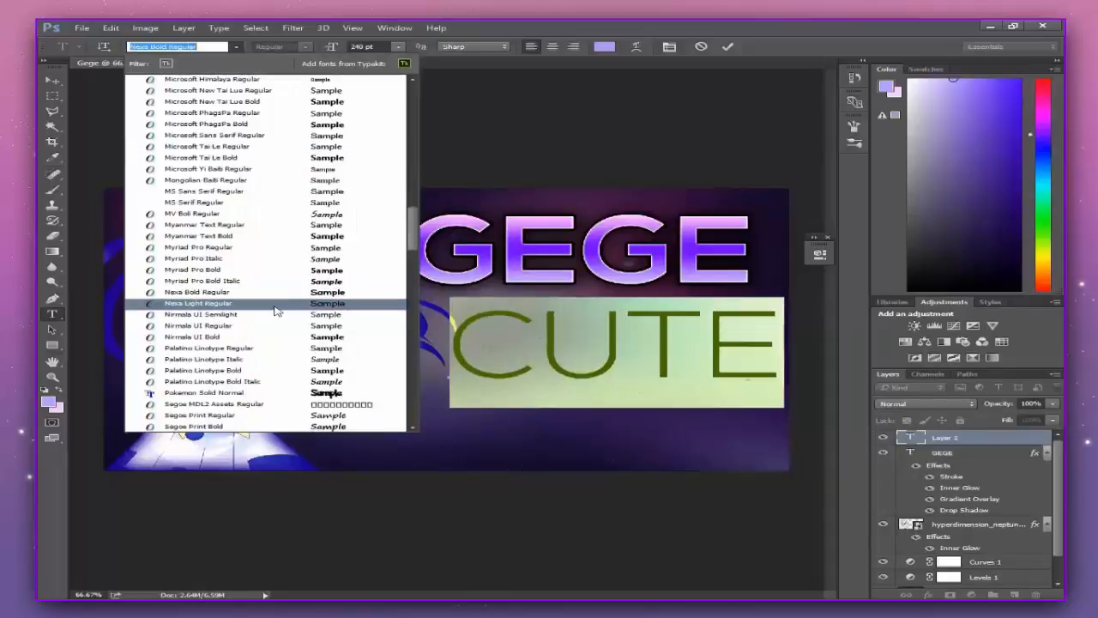
left_click(277, 310)
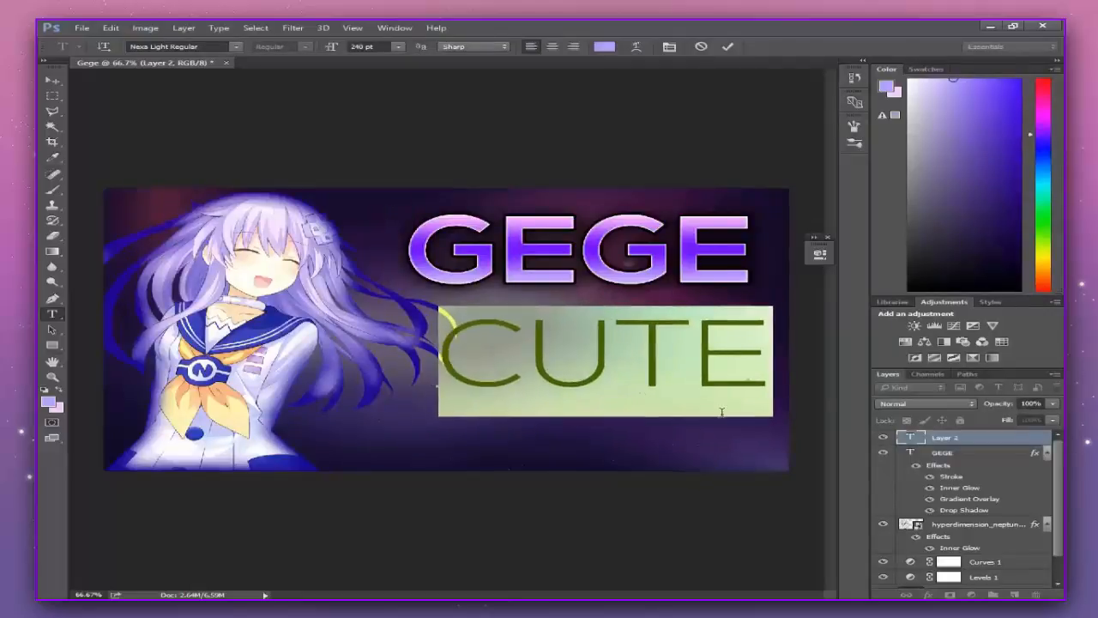
left_click_drag(760, 386, 436, 390)
left_click(744, 365)
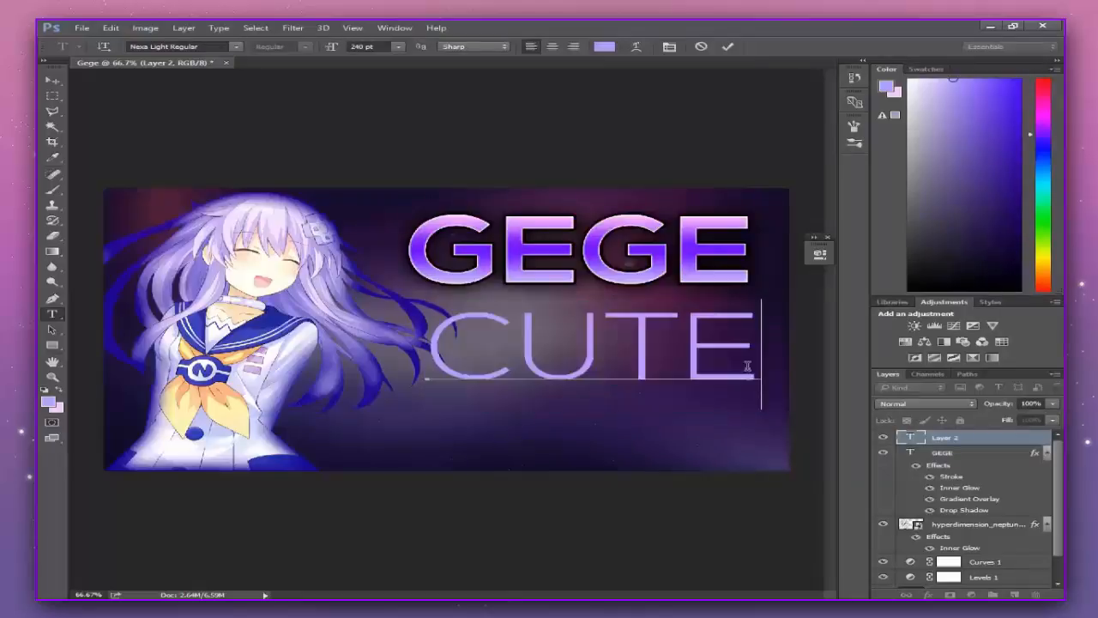
key("ctrl+Return")
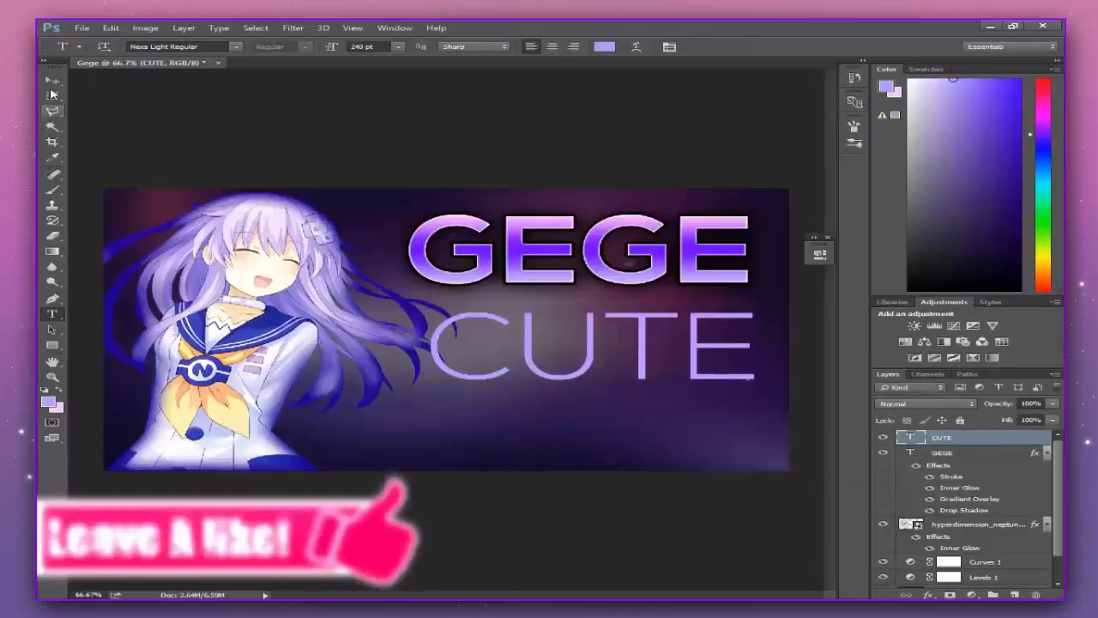
Nudge the CUTE text slightly left beneath GEGE and add a Drop Shadow to its layer style, leaving Inner Glow switched off.
left_click(52, 80)
left_click_drag(669, 404, 666, 406)
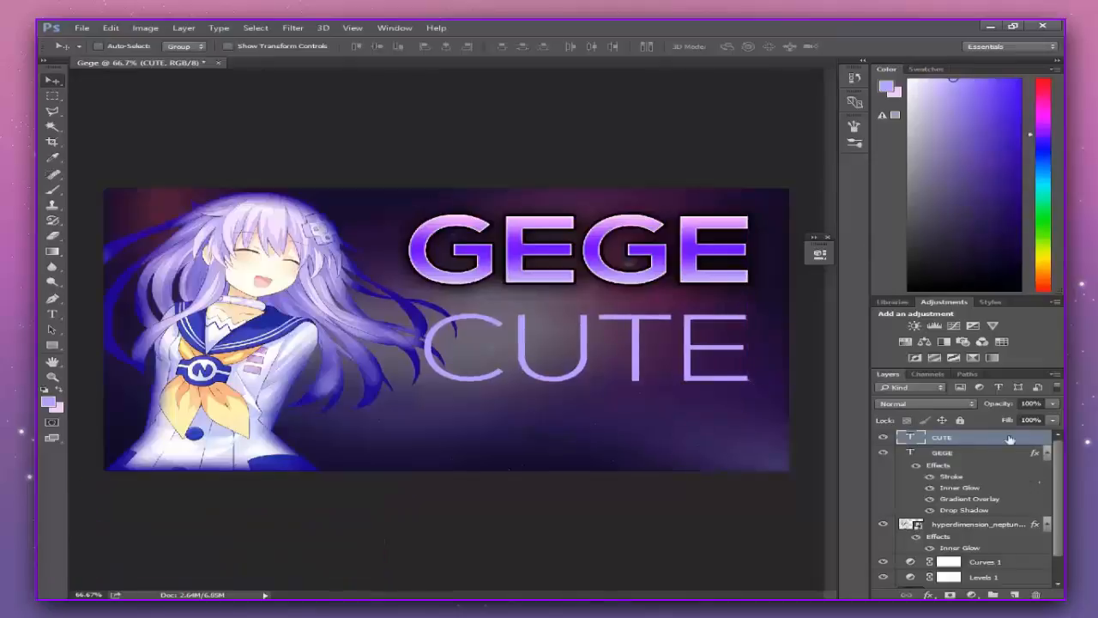
double_click(1028, 439)
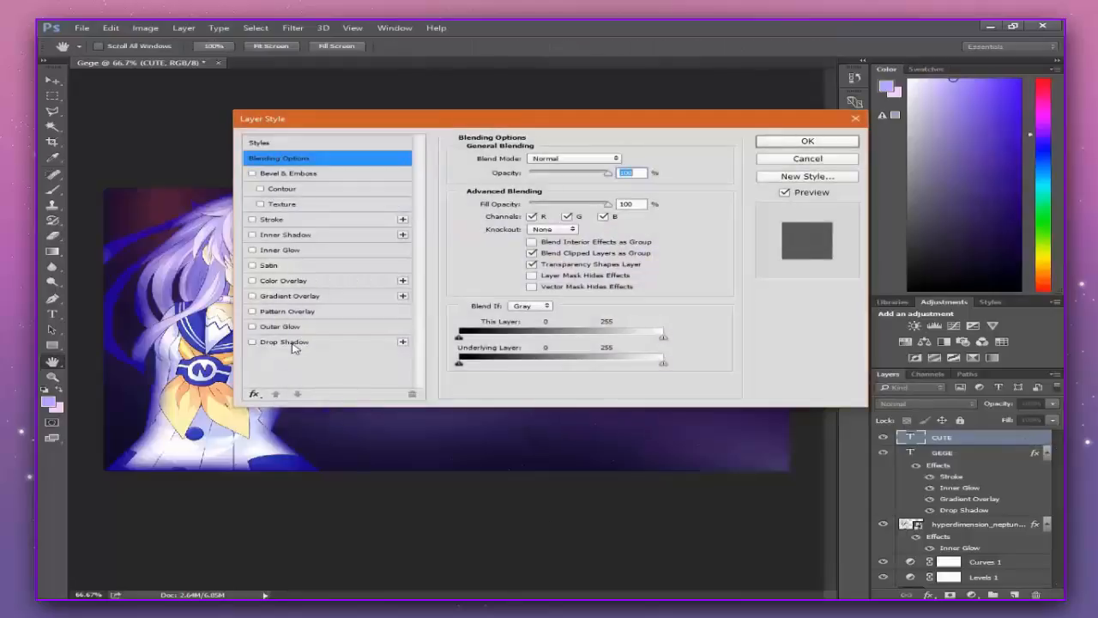
left_click(291, 343)
left_click_drag(469, 127, 573, 228)
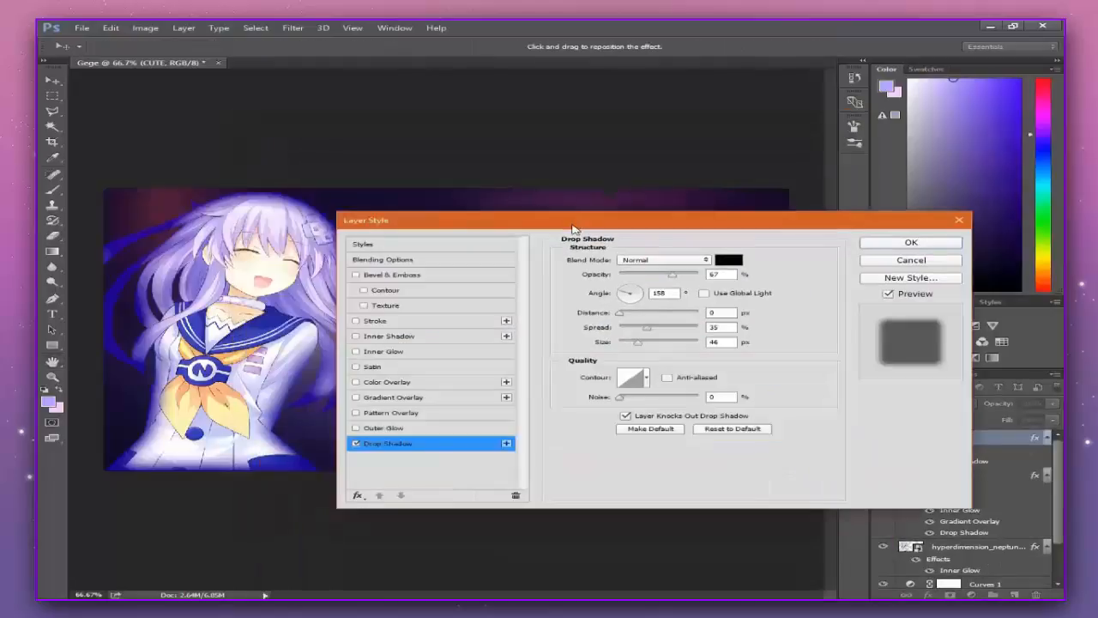
left_click(405, 353)
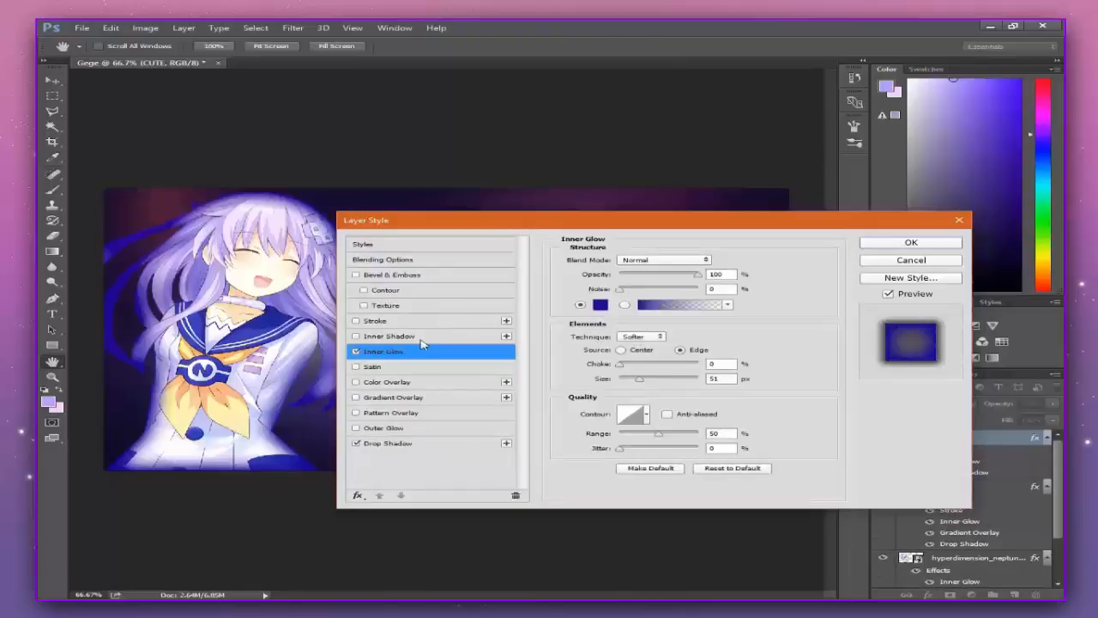
left_click(355, 351)
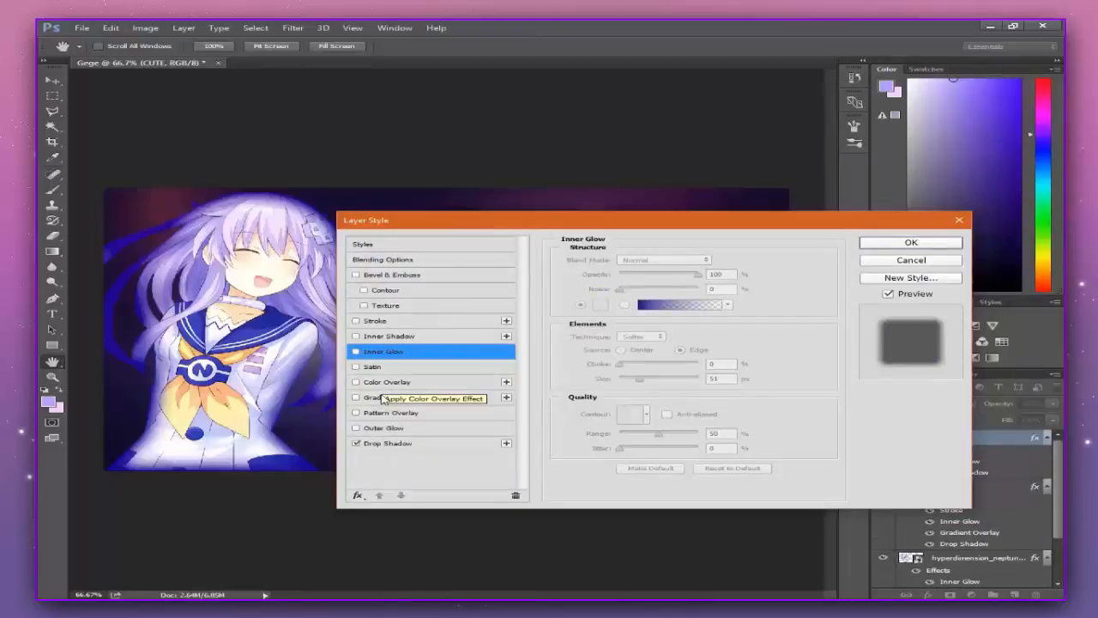
Enable a Gradient Overlay on the CUTE layer and set the gradient's first colour stop to white, ffffff.
left_click(391, 397)
left_click(651, 290)
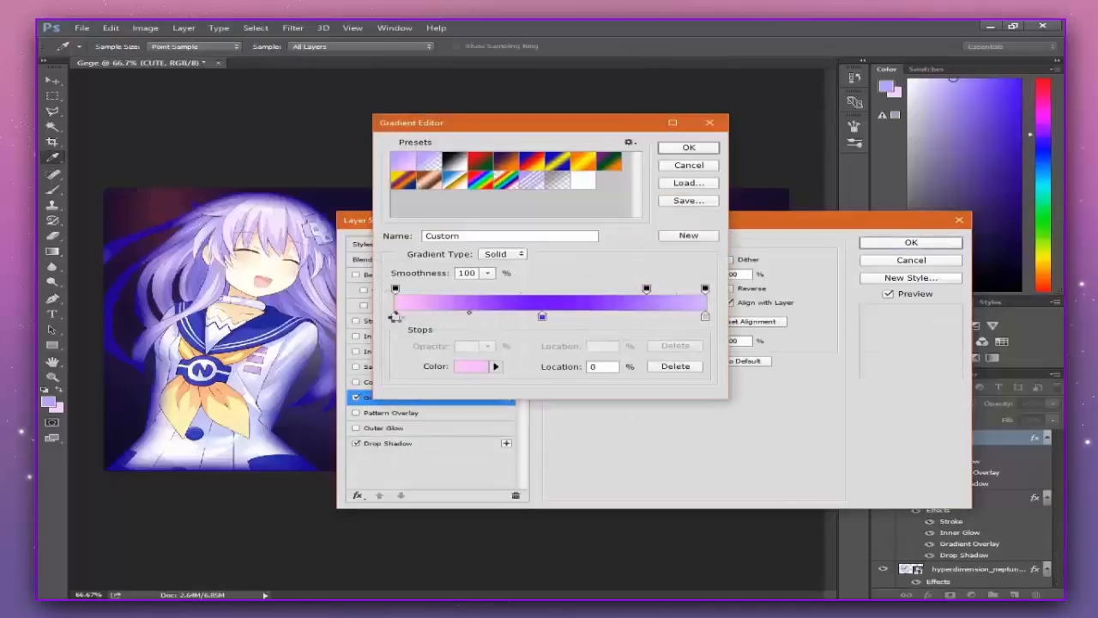
double_click(394, 317)
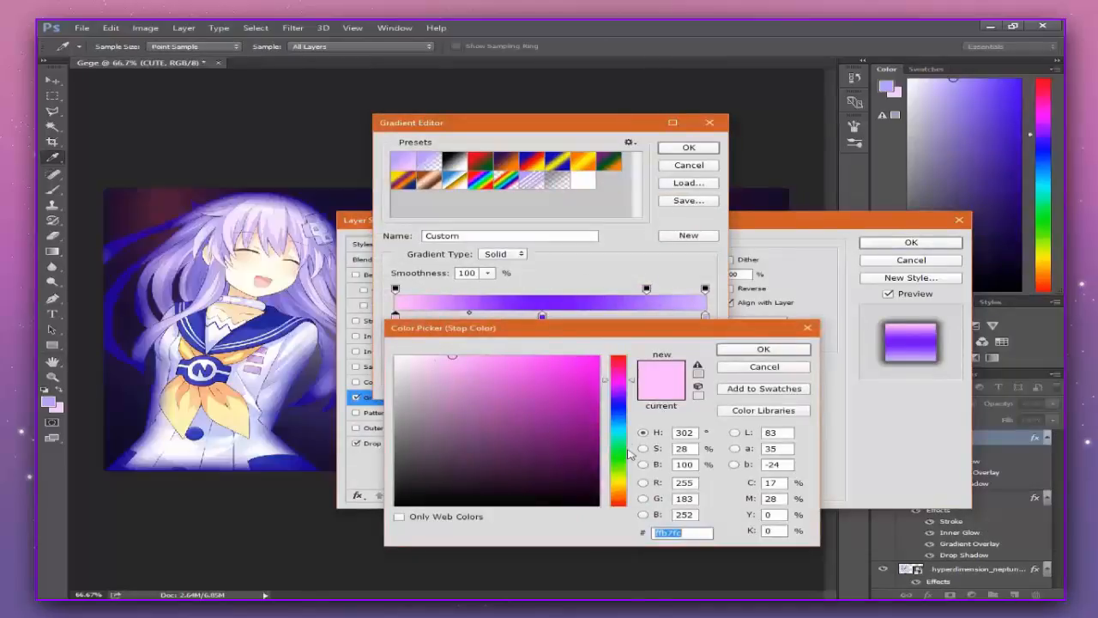
left_click_drag(409, 384, 395, 354)
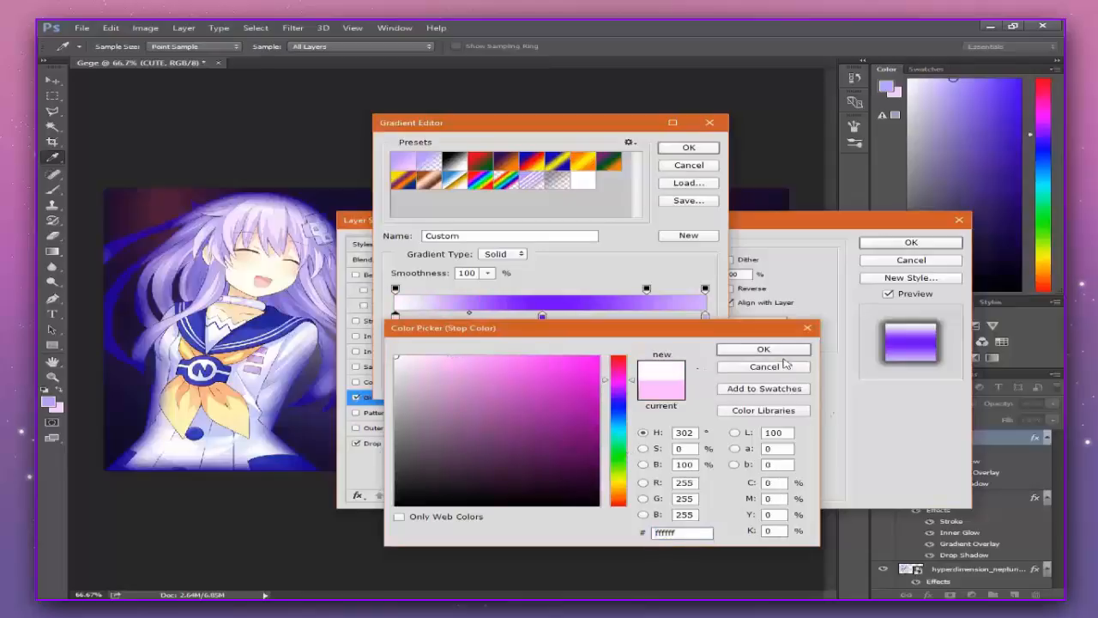
left_click(758, 355)
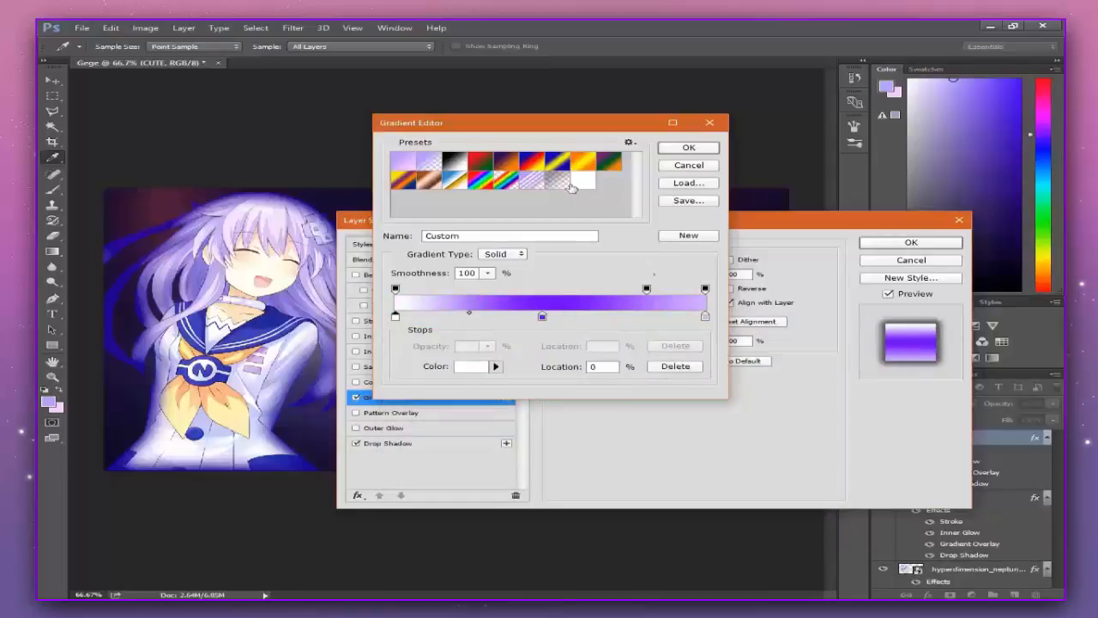
Switch the CUTE gradient to the first two-colour preset and change its starting colour stop to white.
left_click(405, 162)
double_click(395, 315)
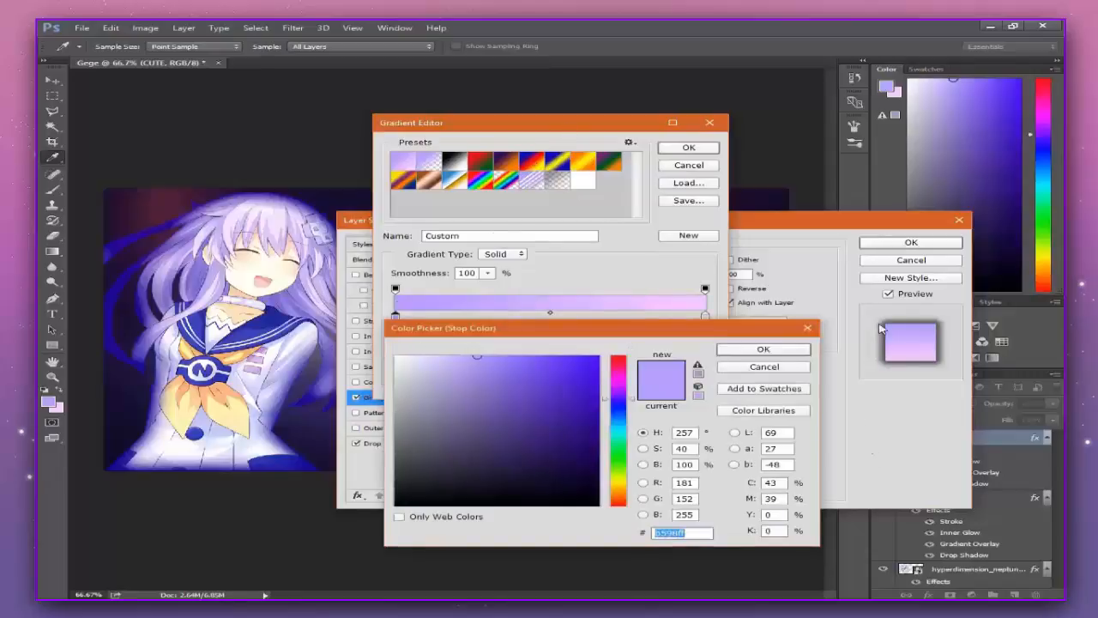
left_click_drag(403, 380, 395, 355)
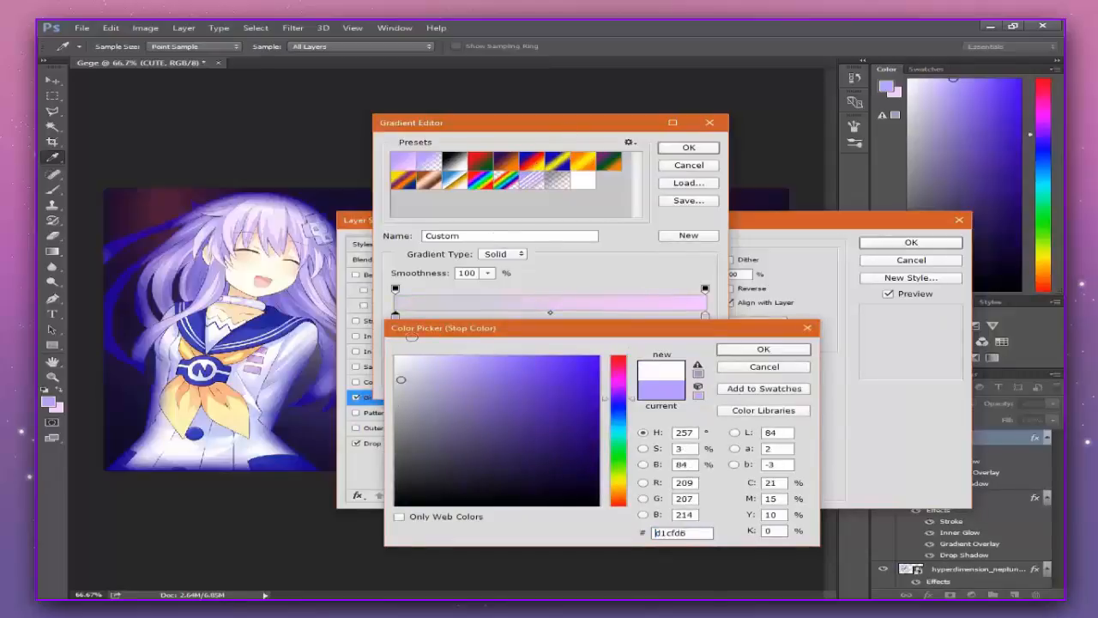
left_click(763, 349)
Change the gradient's end colour stop to a neutral mid grey and accept the white-to-grey gradient for CUTE.
left_click(706, 317)
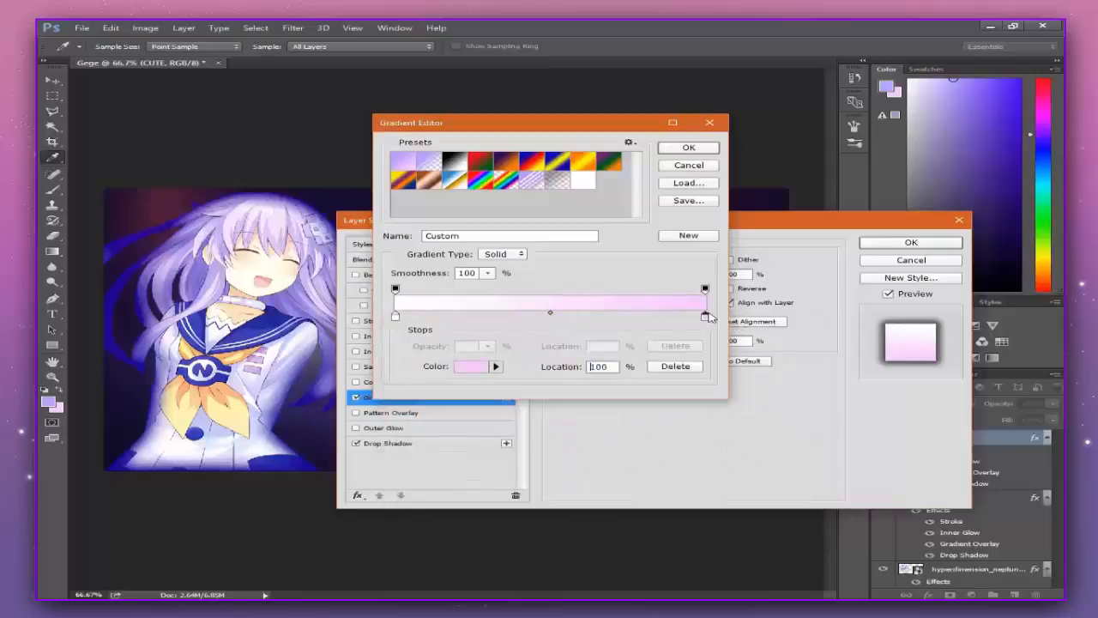
double_click(706, 317)
type("979497")
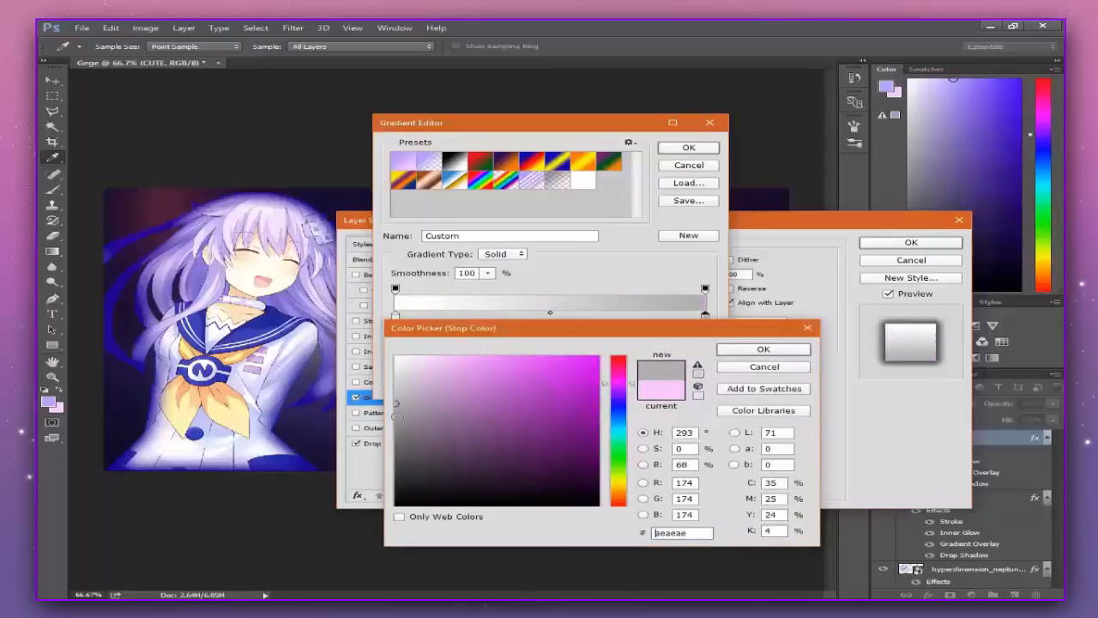
left_click(734, 350)
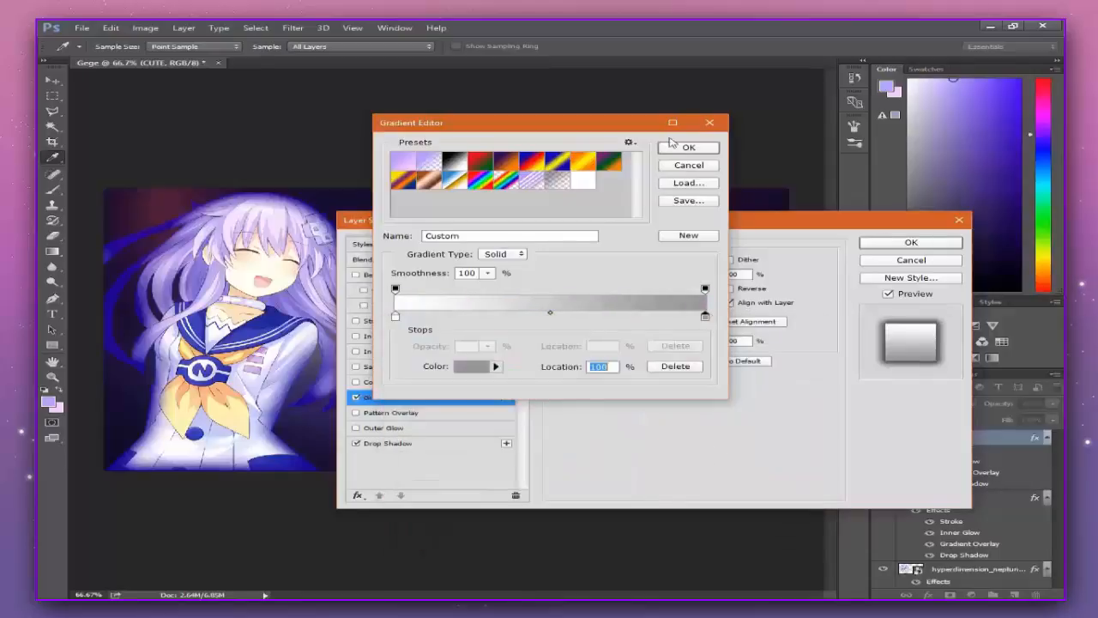
left_click(682, 147)
Add an Inner Glow to CUTE with a much smaller size and white colour ffffff, and apply the layer style.
left_click_drag(636, 225, 698, 364)
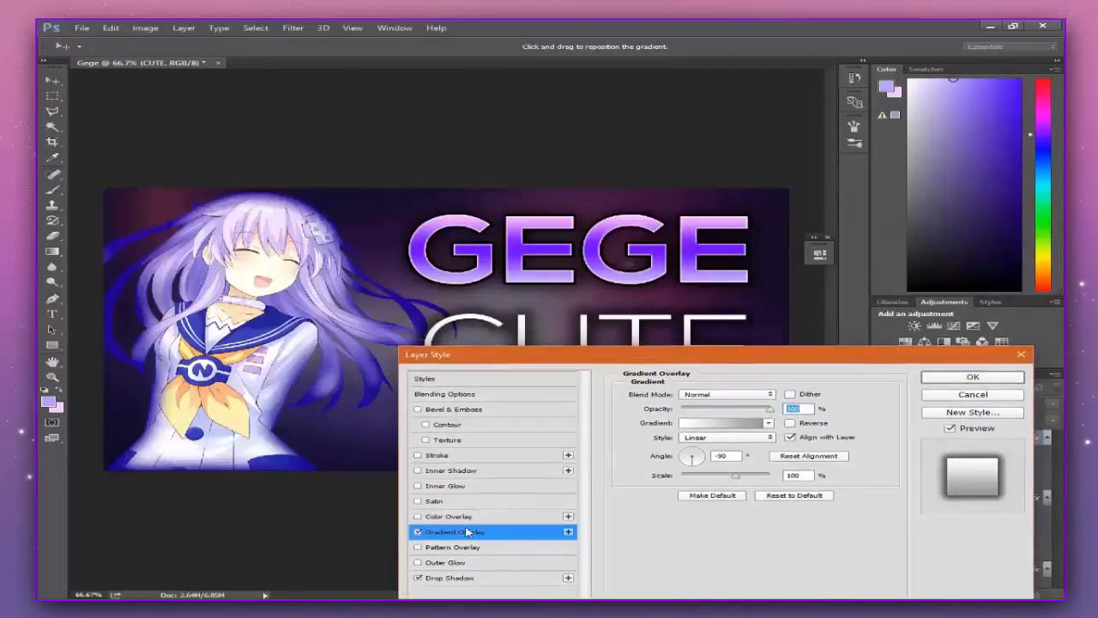
left_click(444, 486)
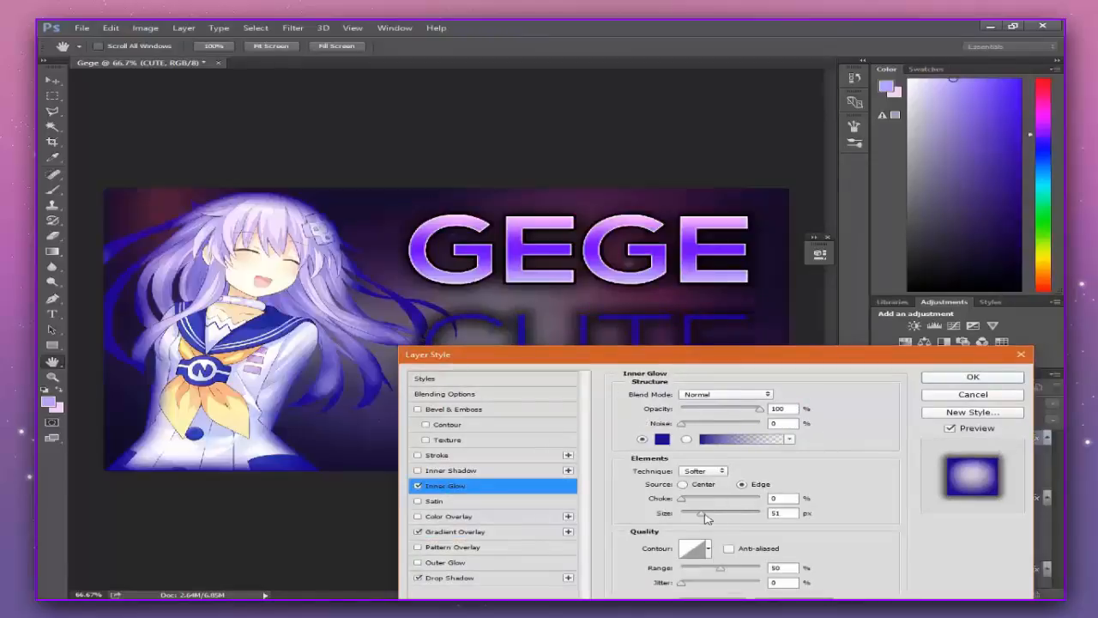
left_click_drag(701, 518, 687, 517)
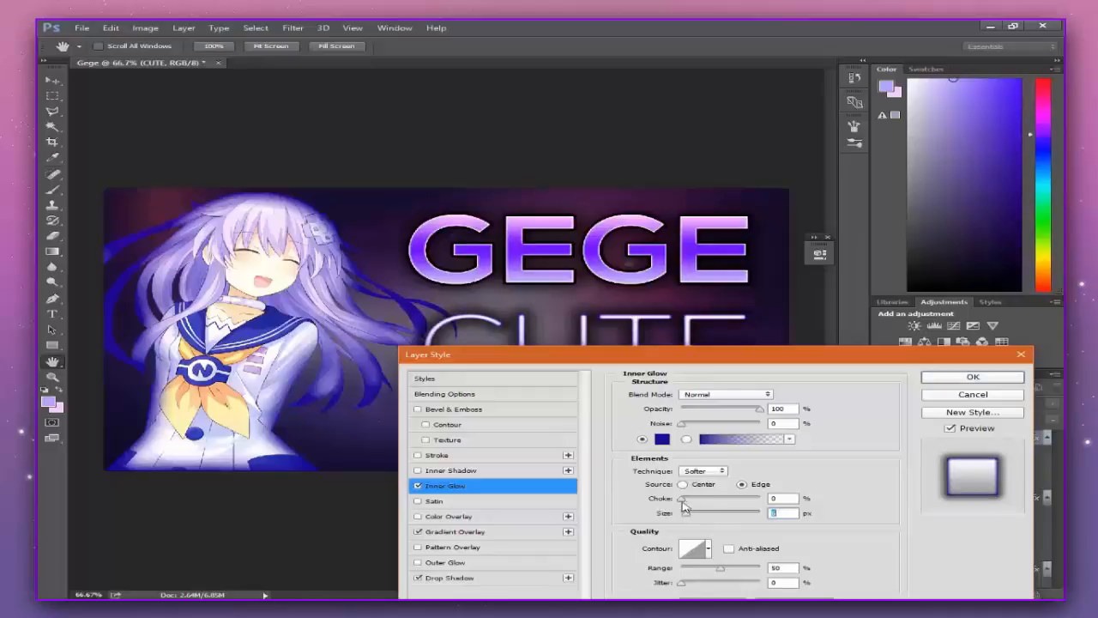
left_click(660, 439)
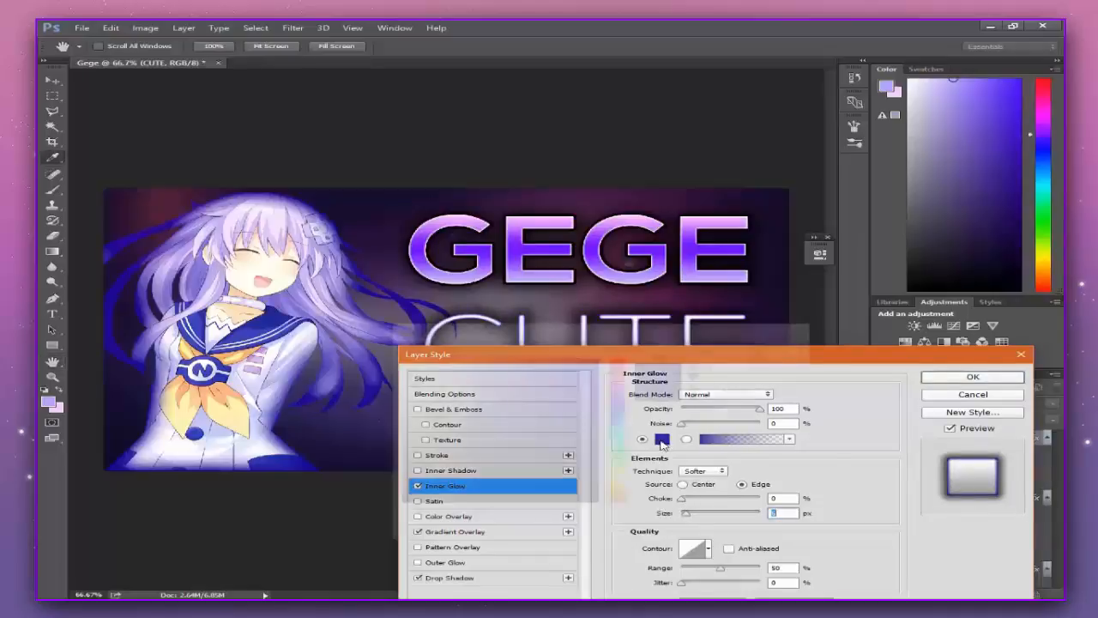
type("ffffff")
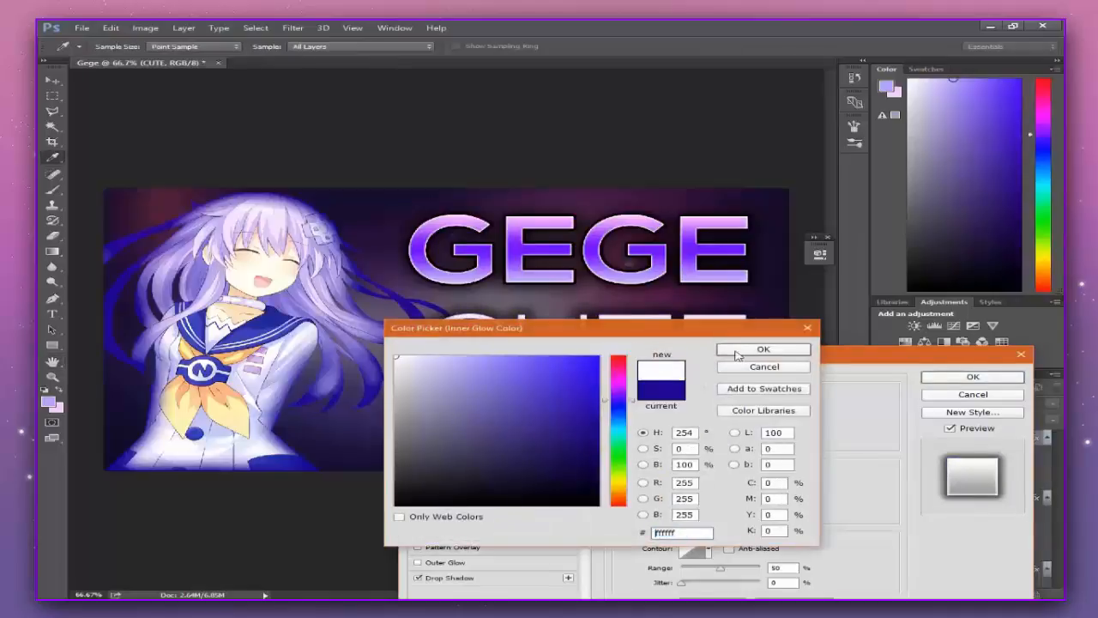
left_click(763, 349)
left_click_drag(730, 359, 707, 524)
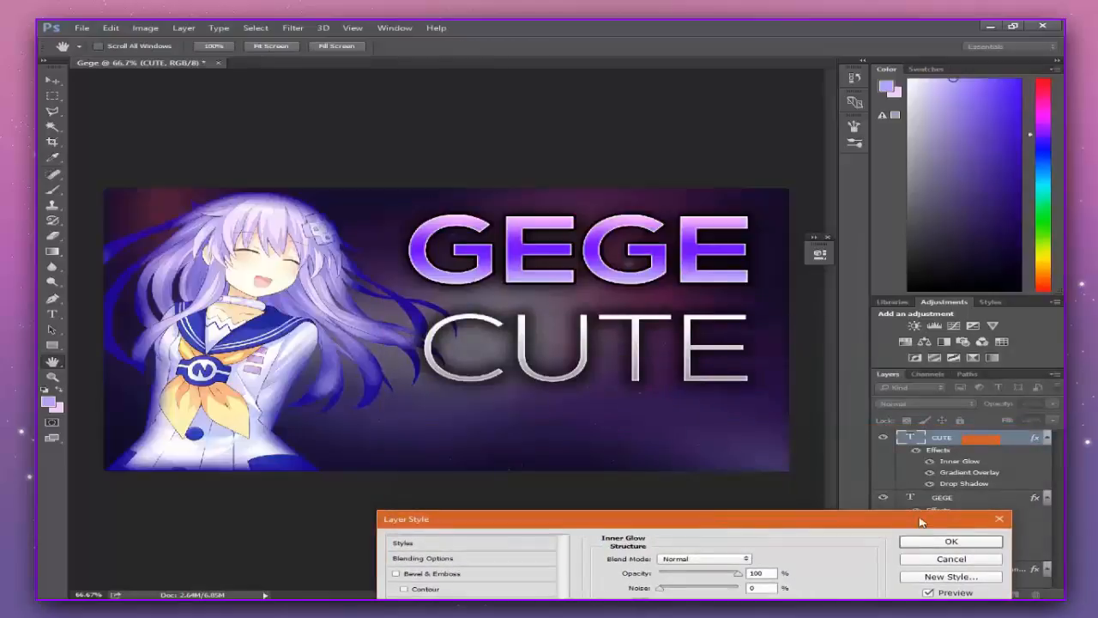
left_click(931, 540)
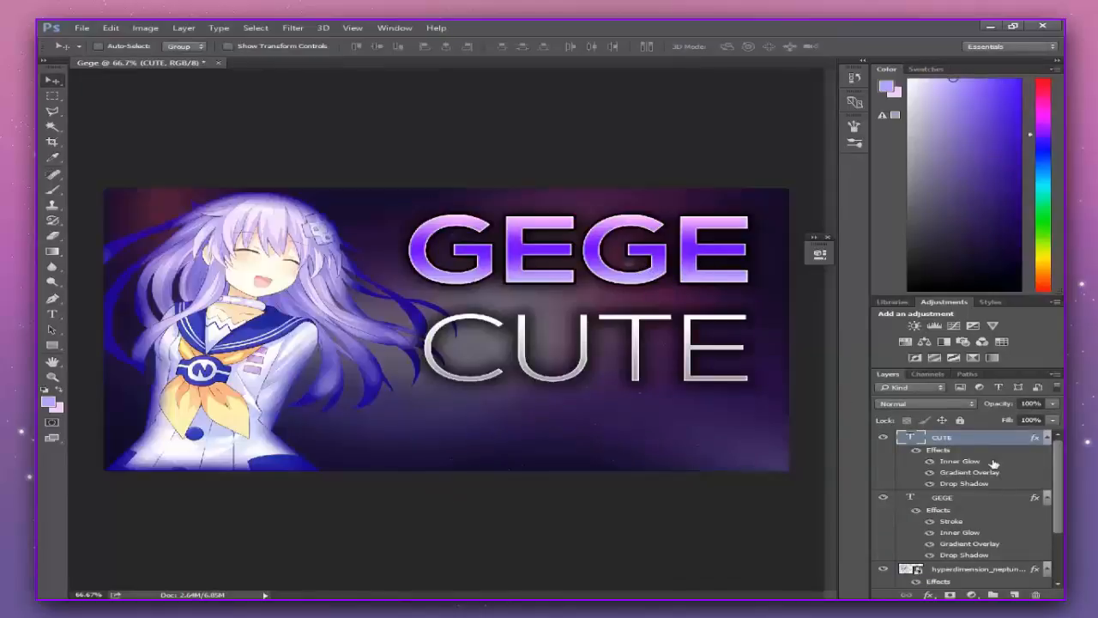
Create a new layer above CUTE and place the round corners image over the full banner, committing the placement.
left_click(1017, 592)
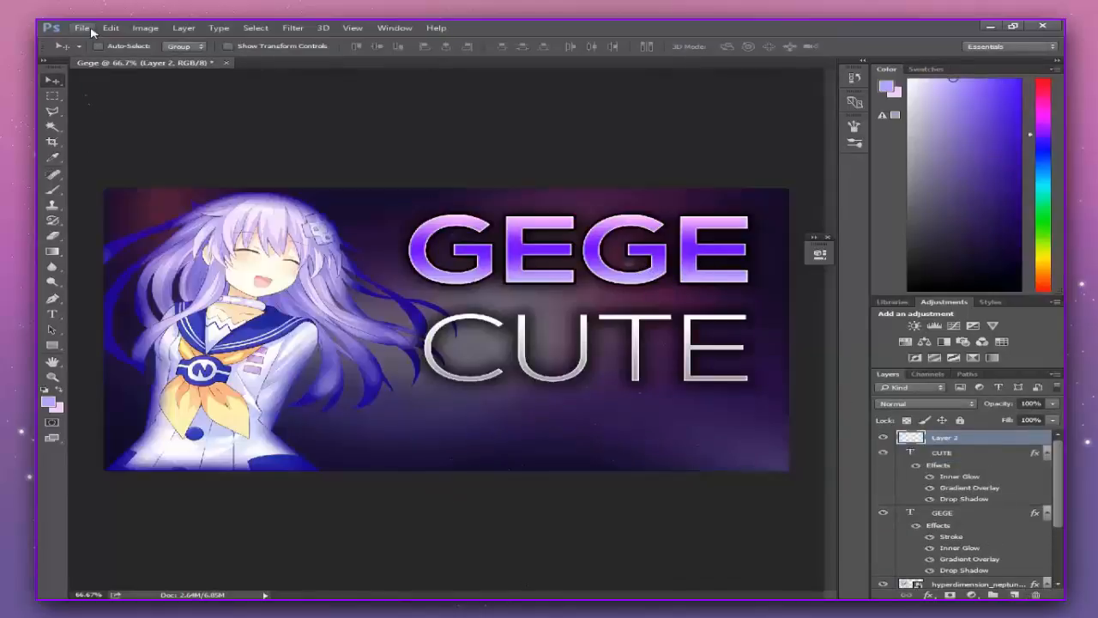
left_click(83, 29)
left_click(116, 246)
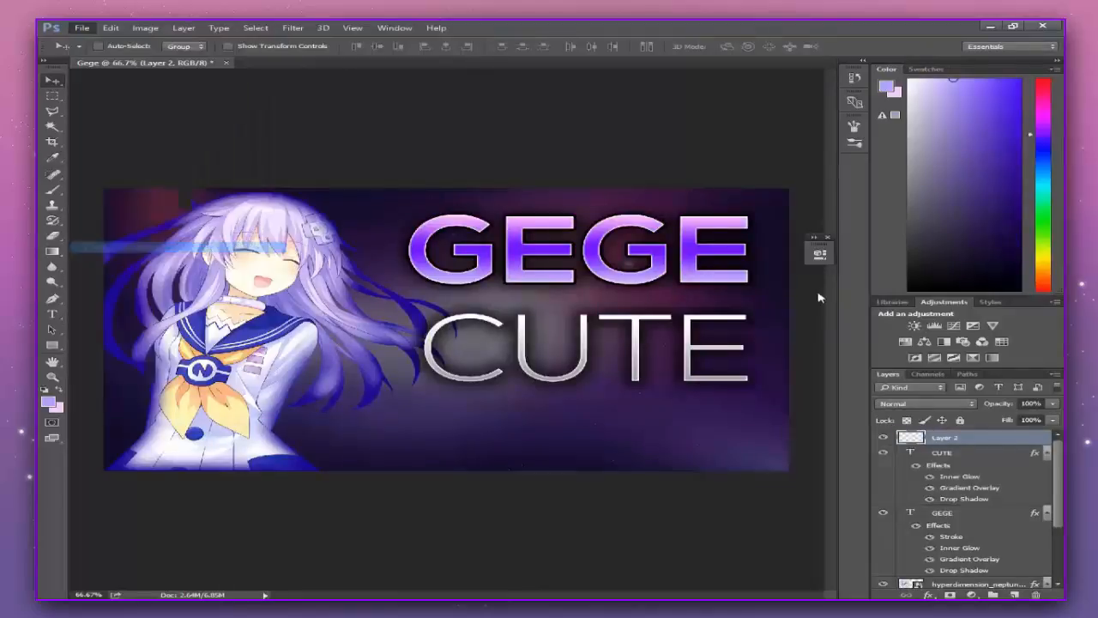
left_click(783, 155)
double_click(784, 154)
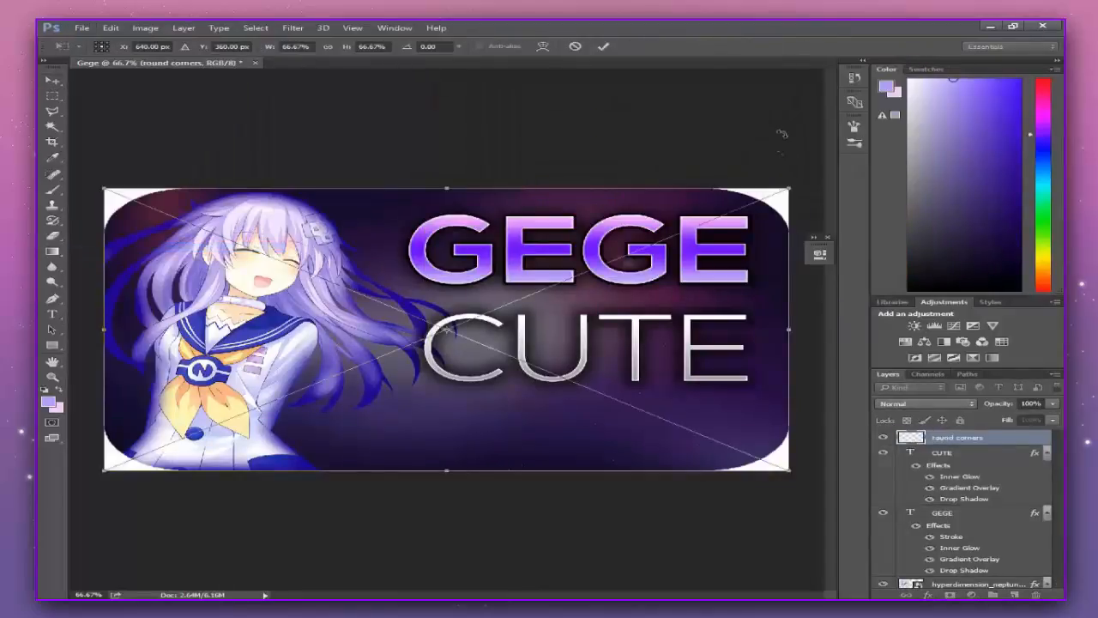
key("Return")
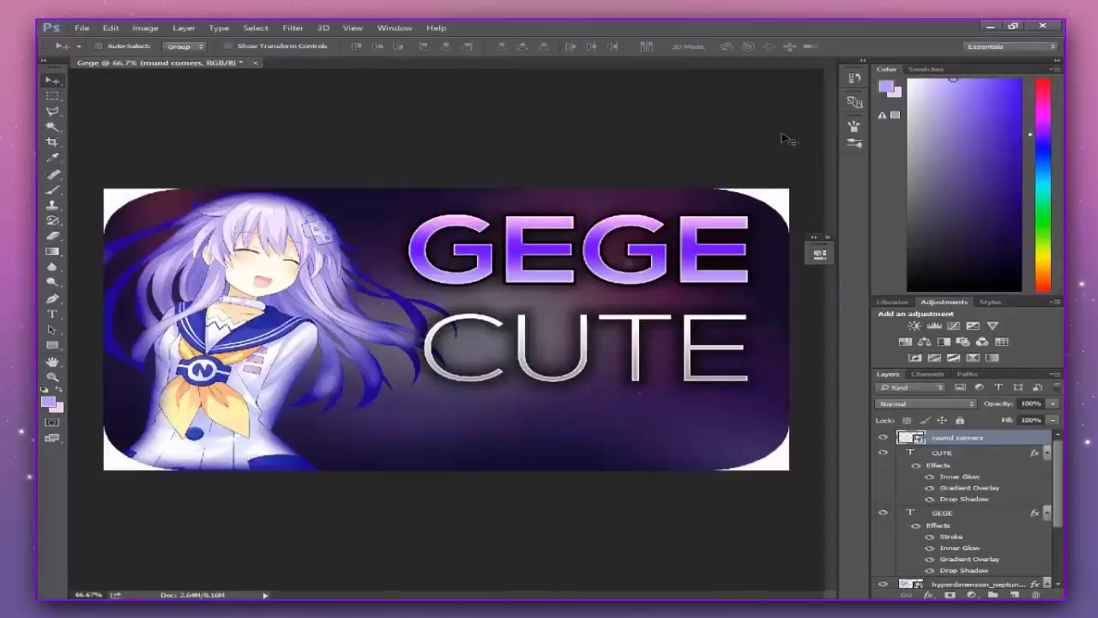